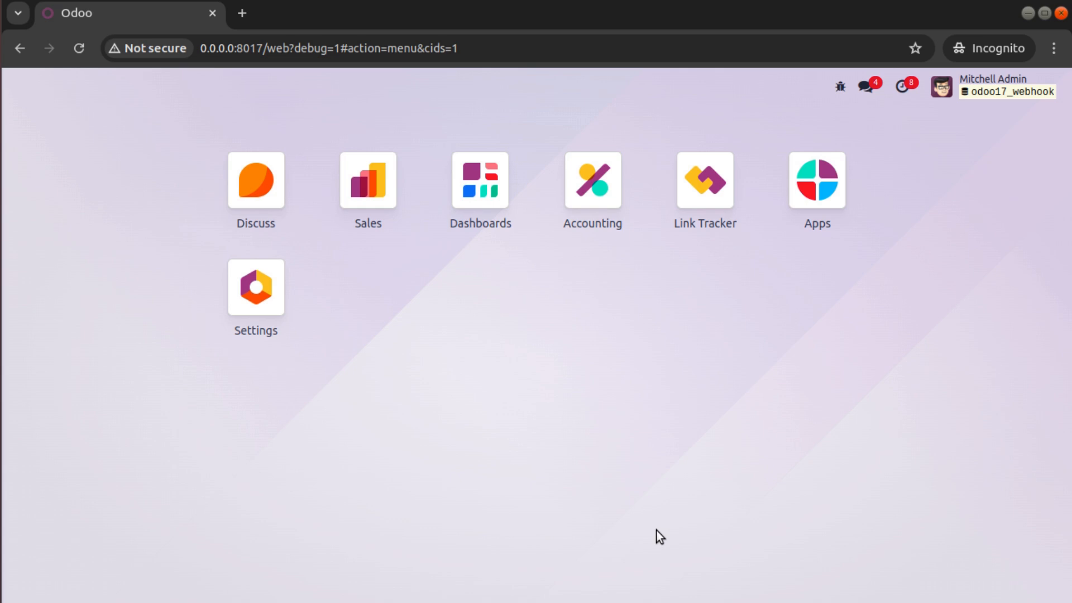
# - Navigate from Settings through the Technical menu to the Automation Rules list
pyautogui.click(275, 304)
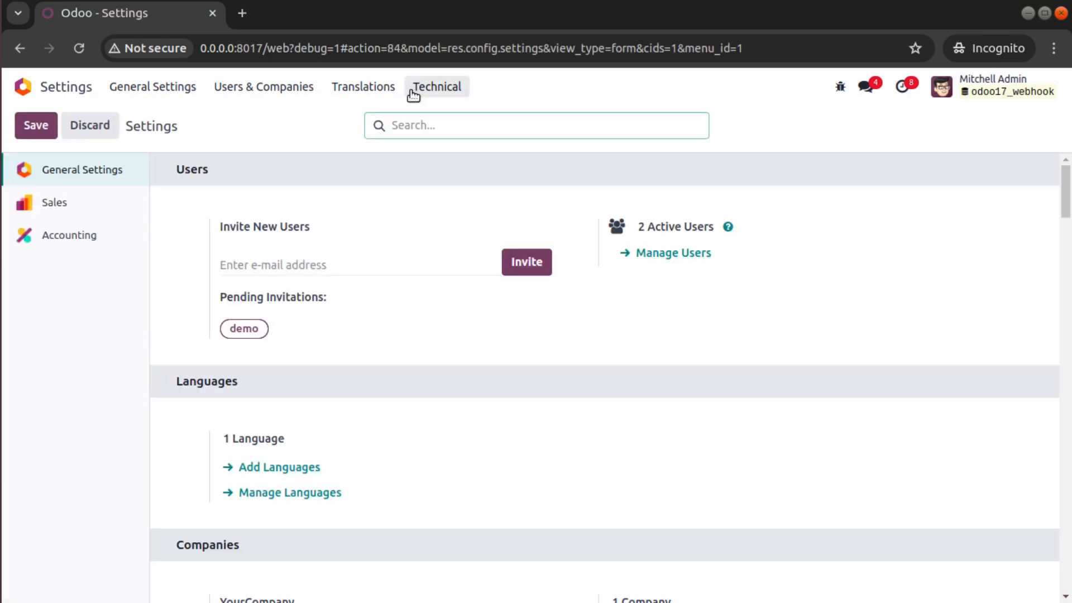
pyautogui.click(413, 94)
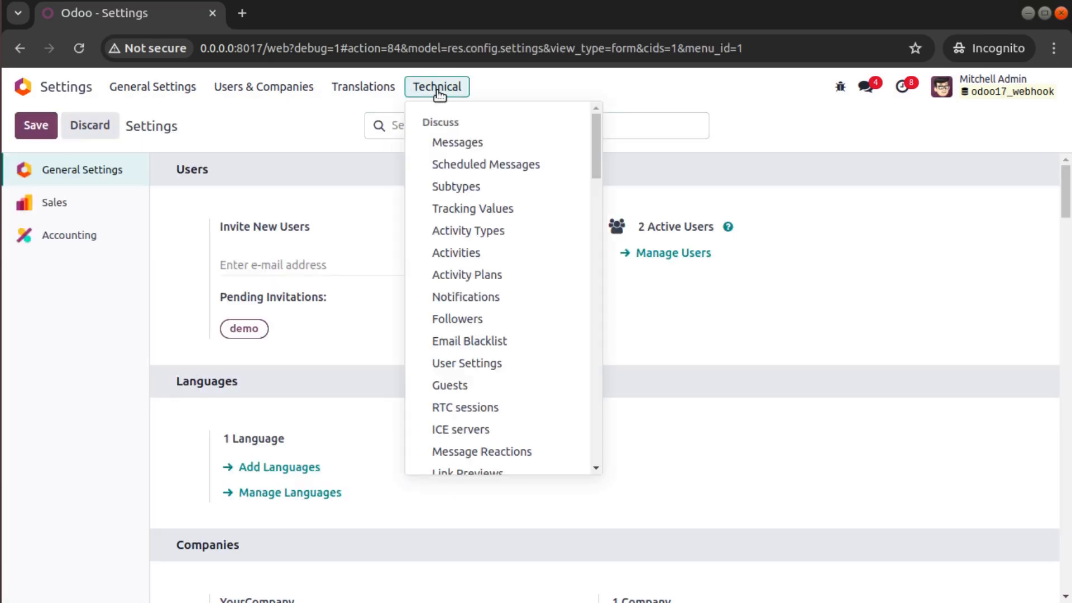
pyautogui.scroll(-7, 463, 184)
pyautogui.scroll(-15, 465, 203)
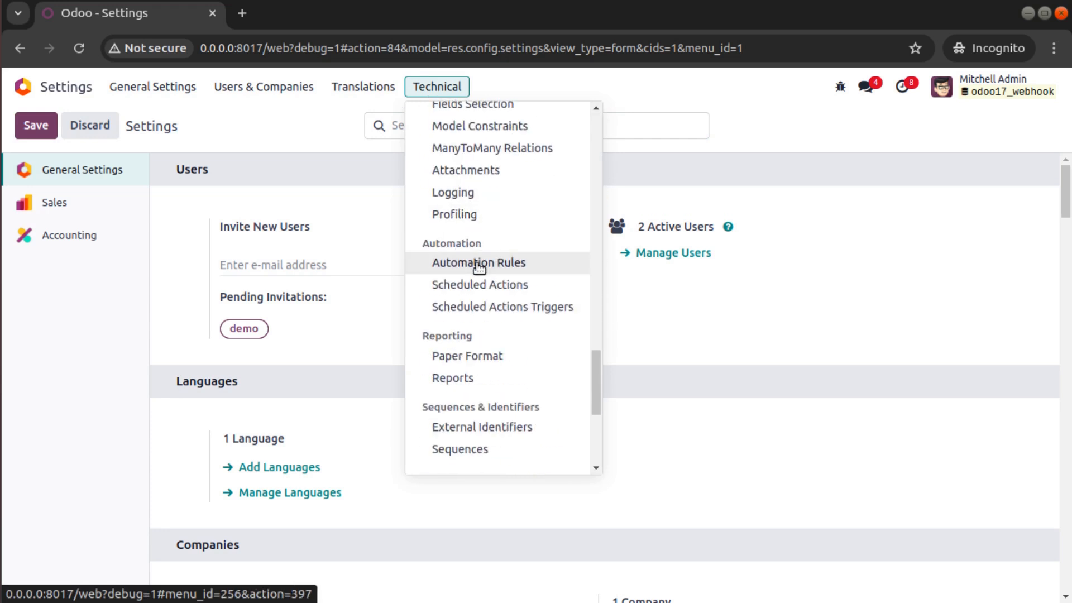
pyautogui.click(479, 263)
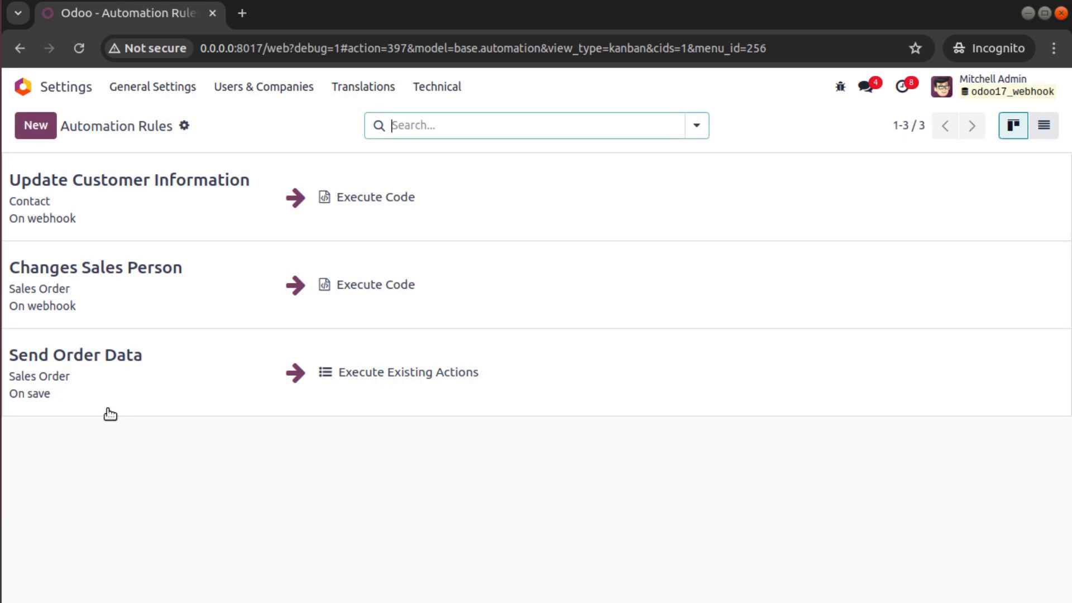
# - Create a rule named 'Create Customer' on the Contact (res.partner) model, triggered On webhook
pyautogui.click(21, 132)
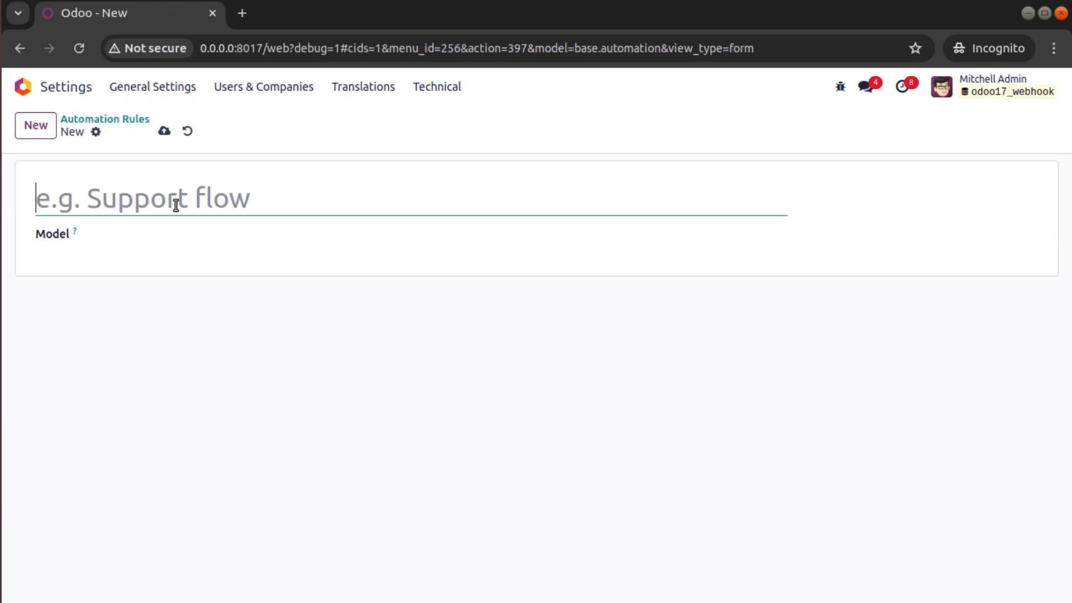
pyautogui.write('Crea')
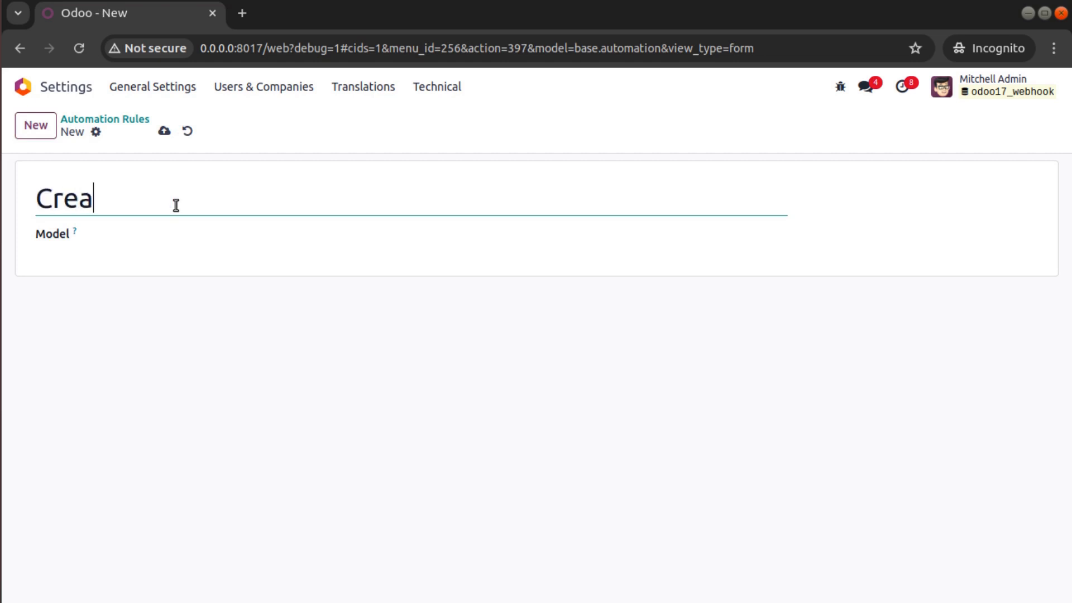
pyautogui.write('te Customer')
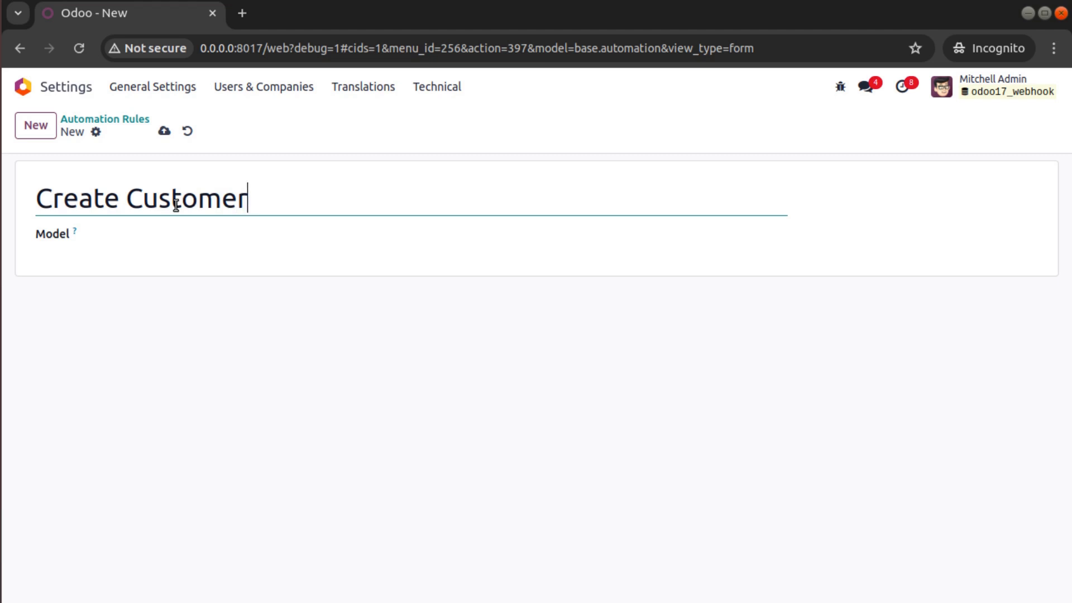
pyautogui.click(158, 230)
pyautogui.write('re')
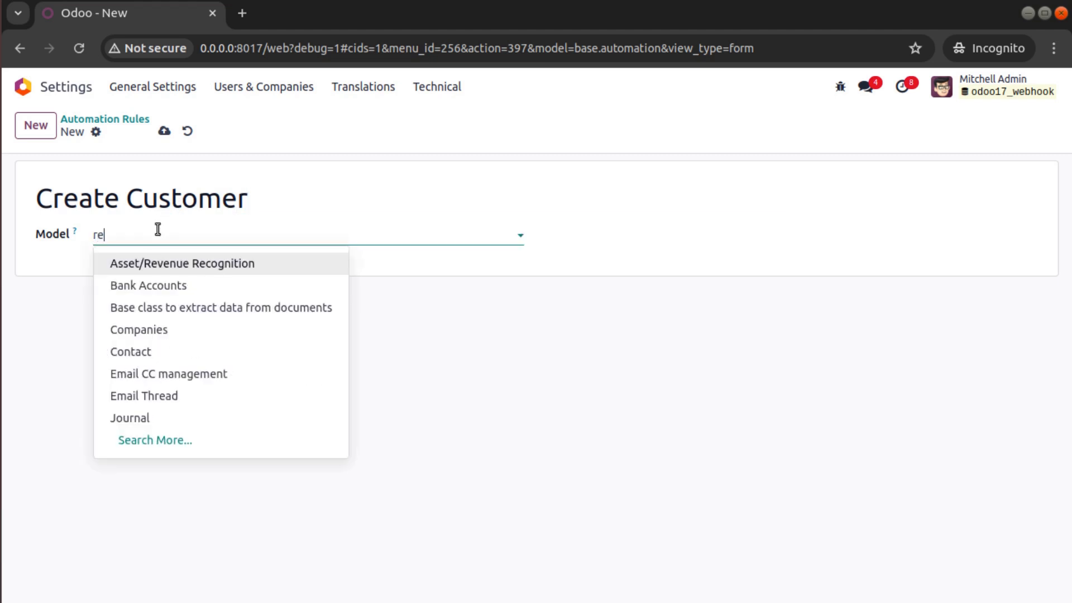
pyautogui.write('s.partner')
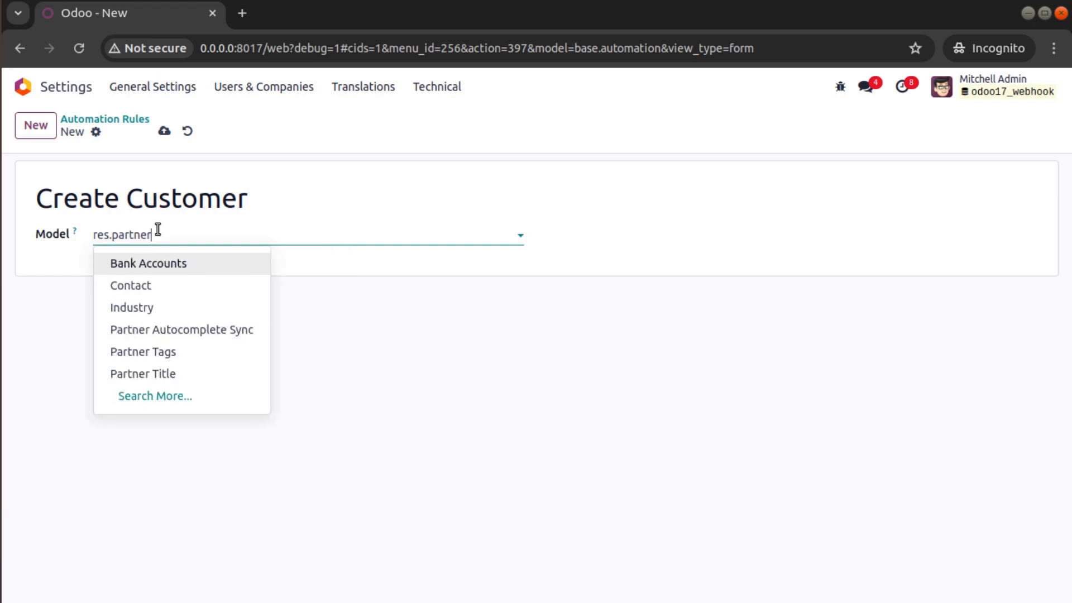
pyautogui.click(153, 287)
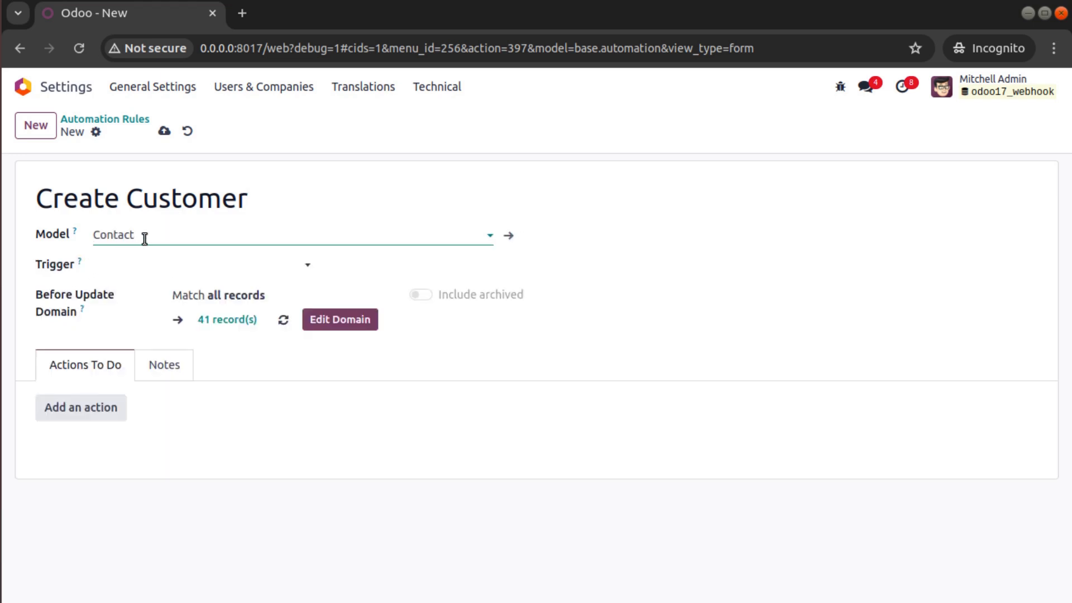
pyautogui.click(190, 267)
pyautogui.click(235, 517)
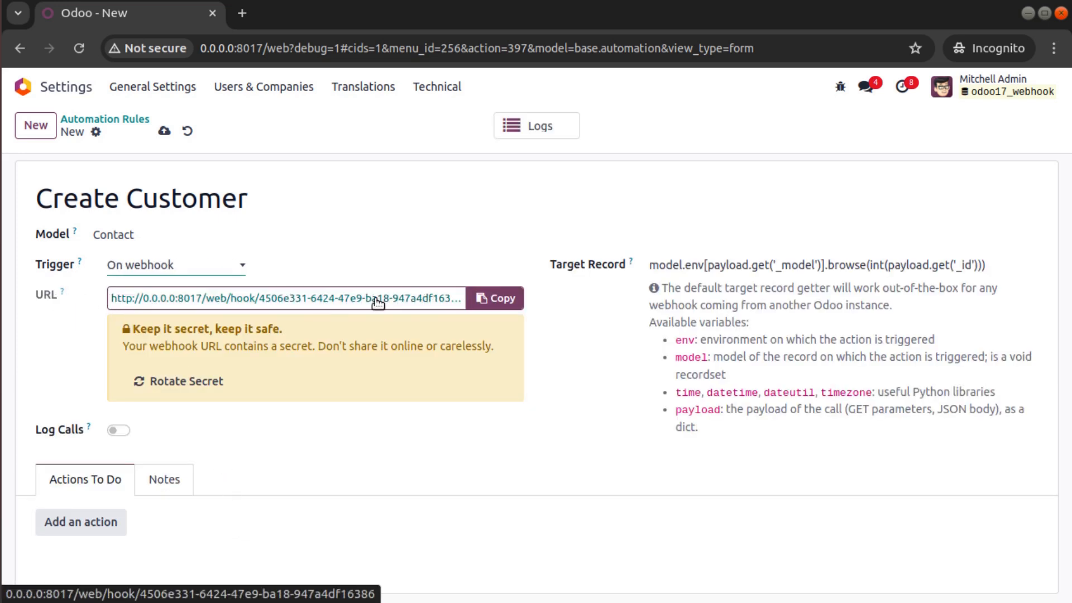
# - Save the rule and trim Target Record to model.browse(int(payload.get('id')))
pyautogui.click(160, 132)
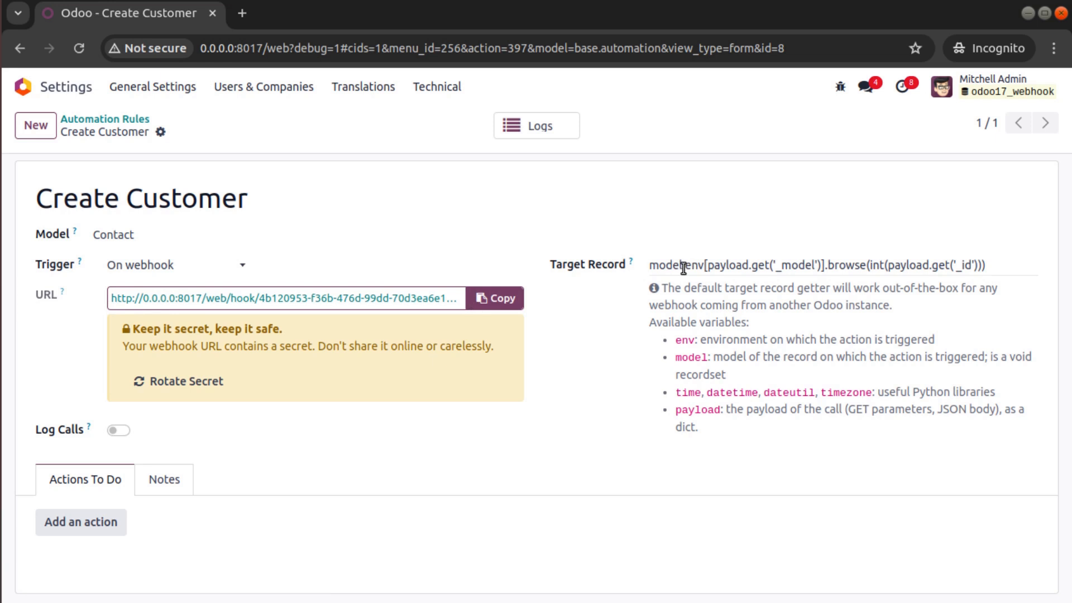
pyautogui.moveTo(685, 267); pyautogui.dragTo(825, 269)
pyautogui.press('BackSpace')
pyautogui.press('BackSpace')
pyautogui.click(818, 267)
pyautogui.press('BackSpace')
pyautogui.click(846, 256)
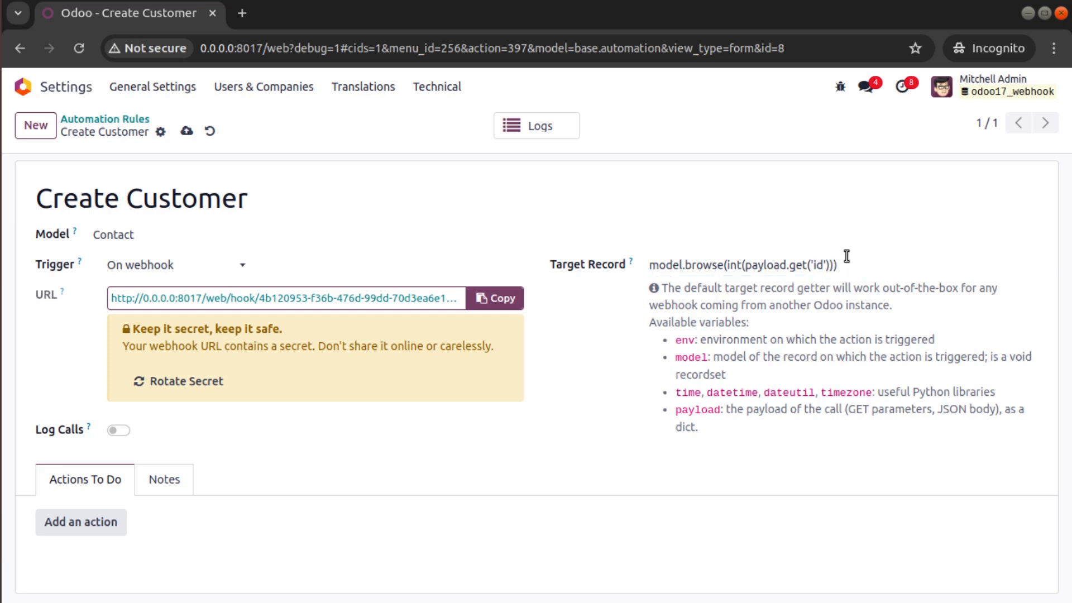
pyautogui.click(187, 131)
pyautogui.click(78, 529)
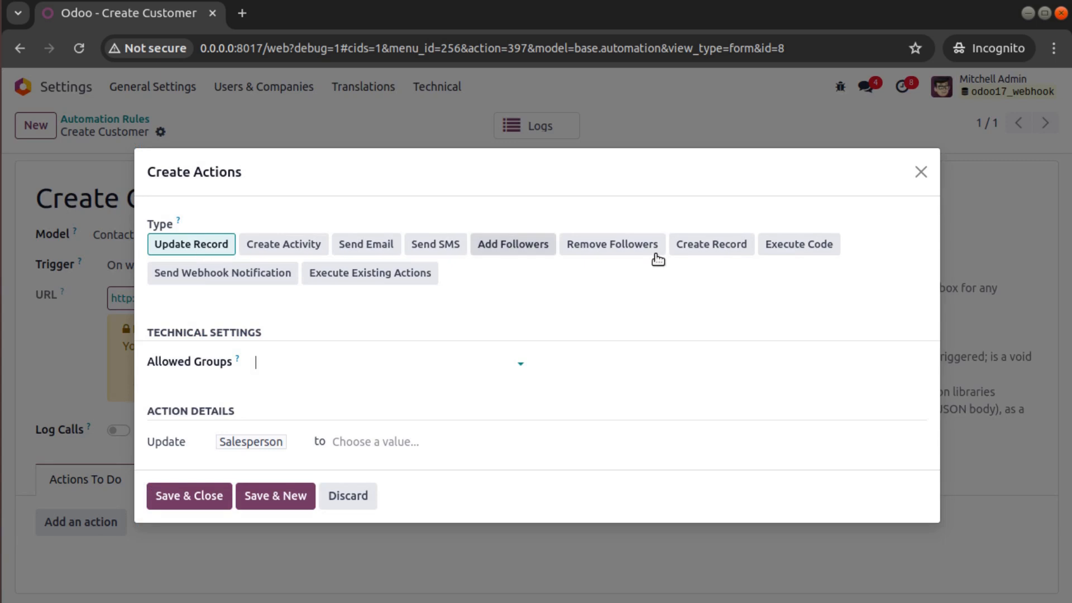
# - Make the action Execute Code and write env['res.partner'].create(vals) in the code
pyautogui.click(794, 248)
pyautogui.scroll(-2, 788, 254)
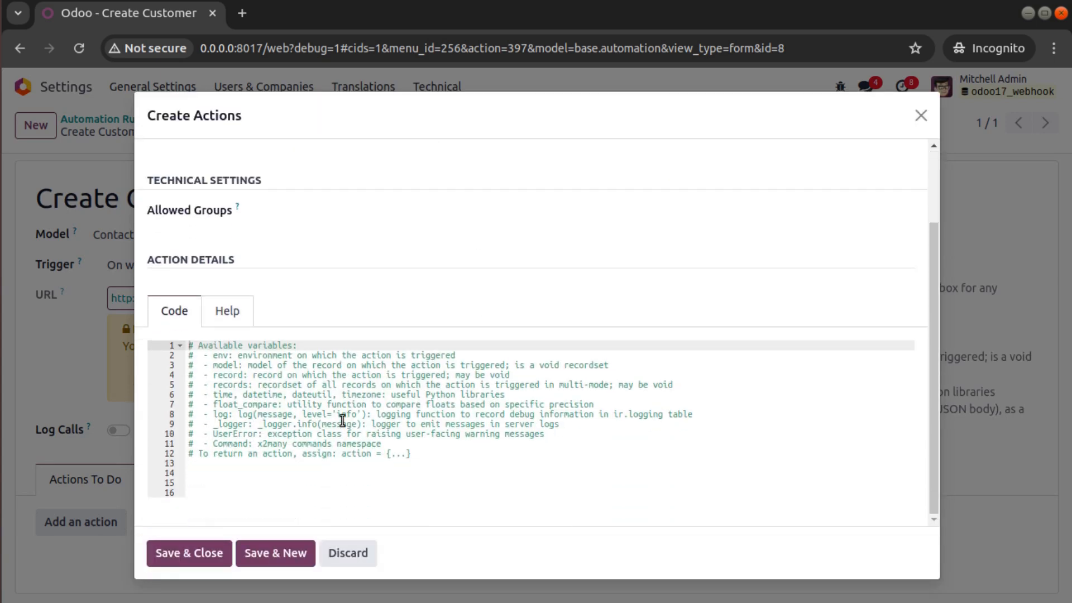
pyautogui.click(449, 464)
pyautogui.press('Return')
pyautogui.write('record')
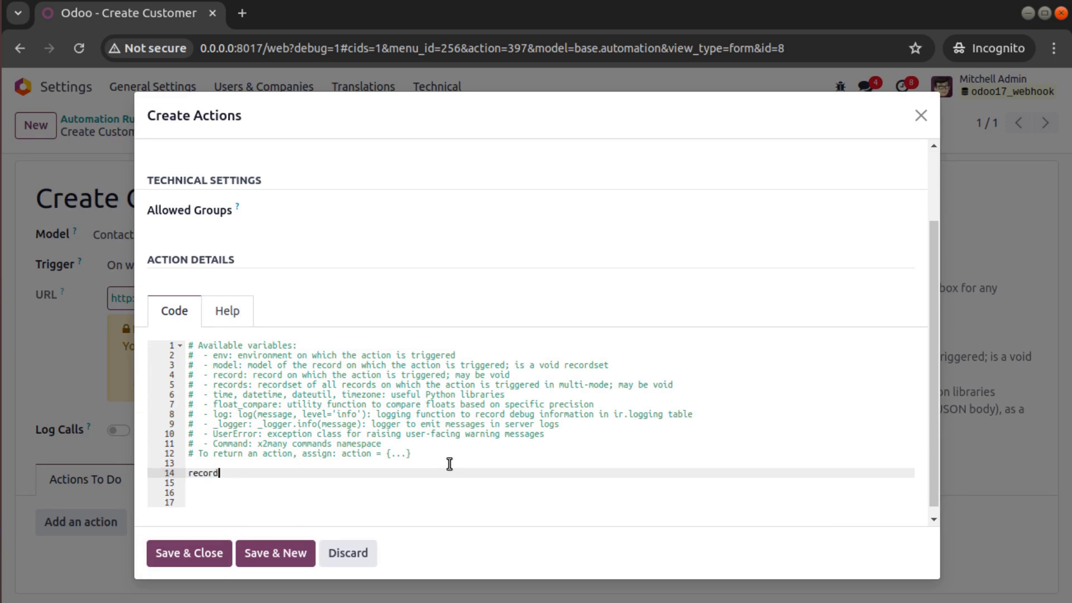
pyautogui.press('BackSpace')
pyautogui.press('BackSpace')
pyautogui.press('BackSpace')
pyautogui.press('BackSpace')
pyautogui.press('BackSpace')
pyautogui.press('BackSpace')
pyautogui.write("env['res.partner'].create")
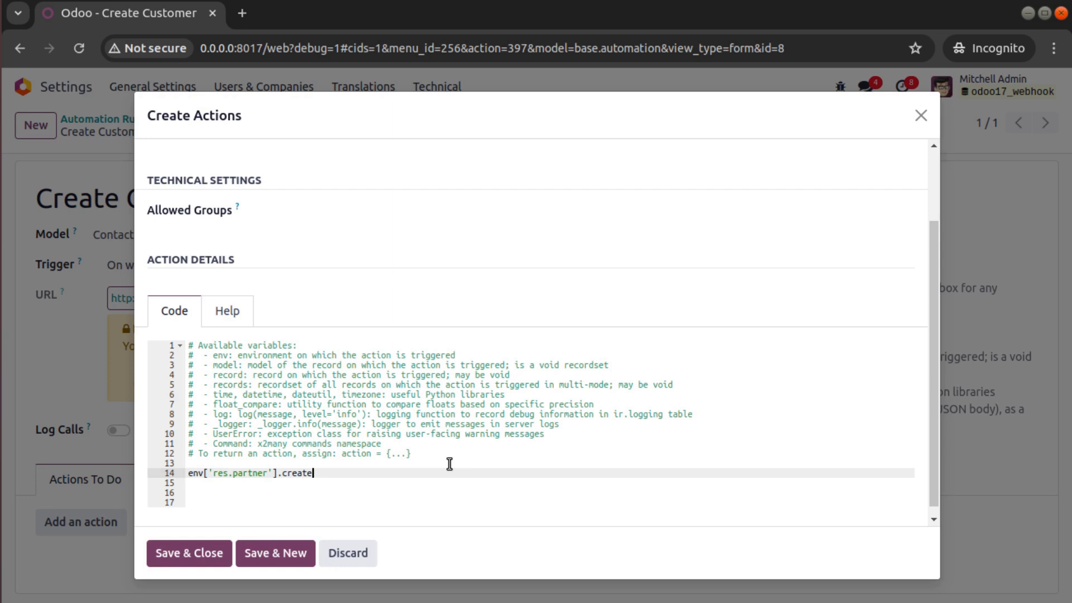
pyautogui.write('([val')
pyautogui.press('BackSpace')
pyautogui.press('BackSpace')
pyautogui.press('BackSpace')
pyautogui.press('BackSpace')
pyautogui.write('vals')
# - Add vals = {'name': payload.get('name')} above the create call
pyautogui.click(450, 464)
pyautogui.press('Return')
pyautogui.write("vals = {'name': '")
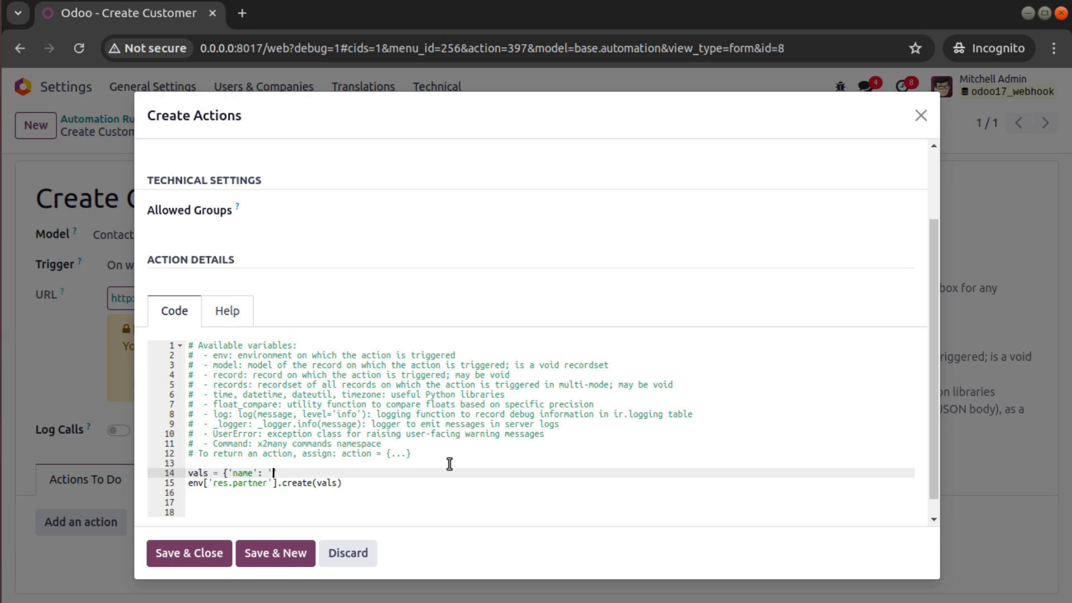
pyautogui.press('BackSpace')
pyautogui.write("payload.get('name')")
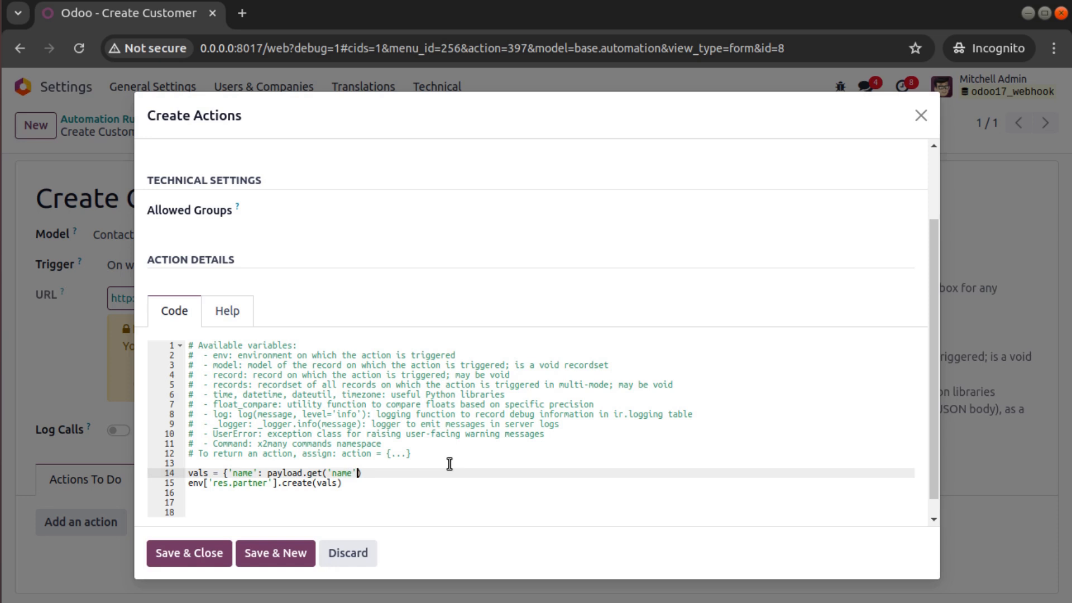
pyautogui.write('}')
pyautogui.click(354, 483)
pyautogui.moveTo(354, 484); pyautogui.dragTo(189, 473)
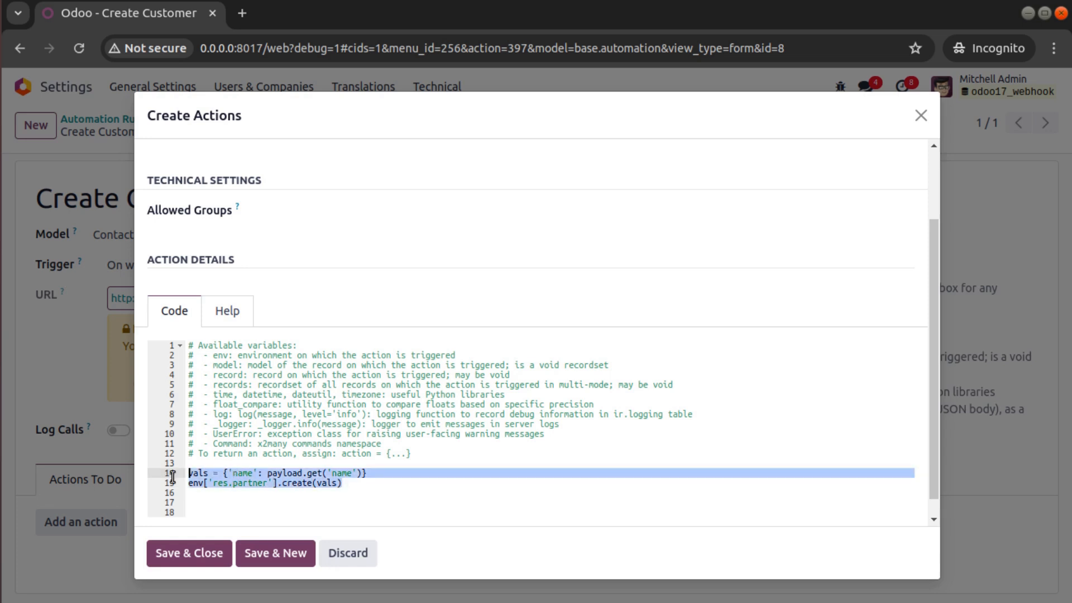
# - Save the Execute Code action, review it once, and copy the rule's webhook URL
pyautogui.click(179, 552)
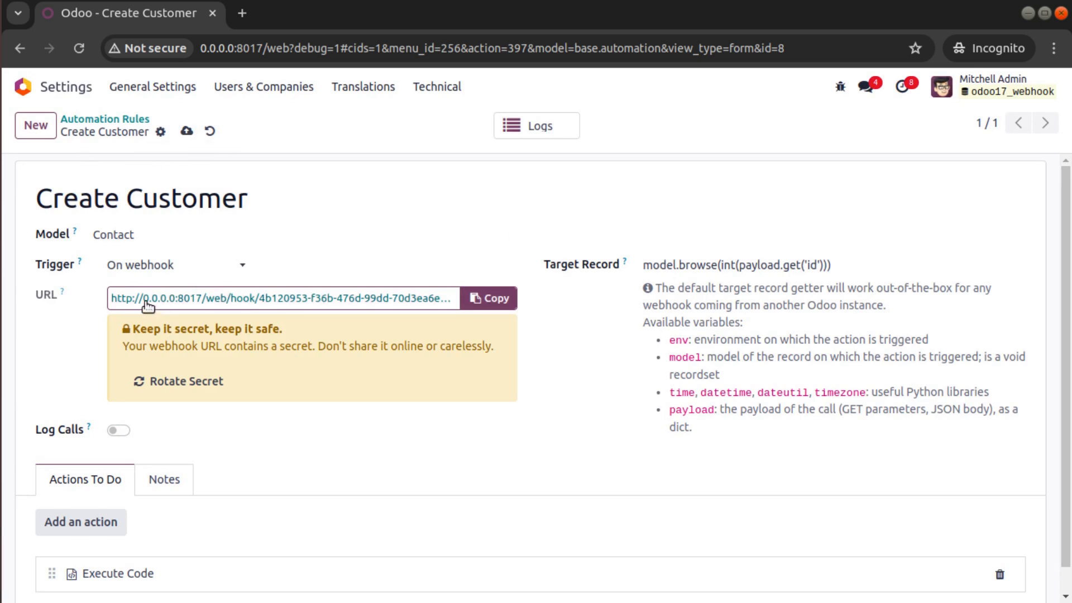
pyautogui.scroll(-1, 241, 443)
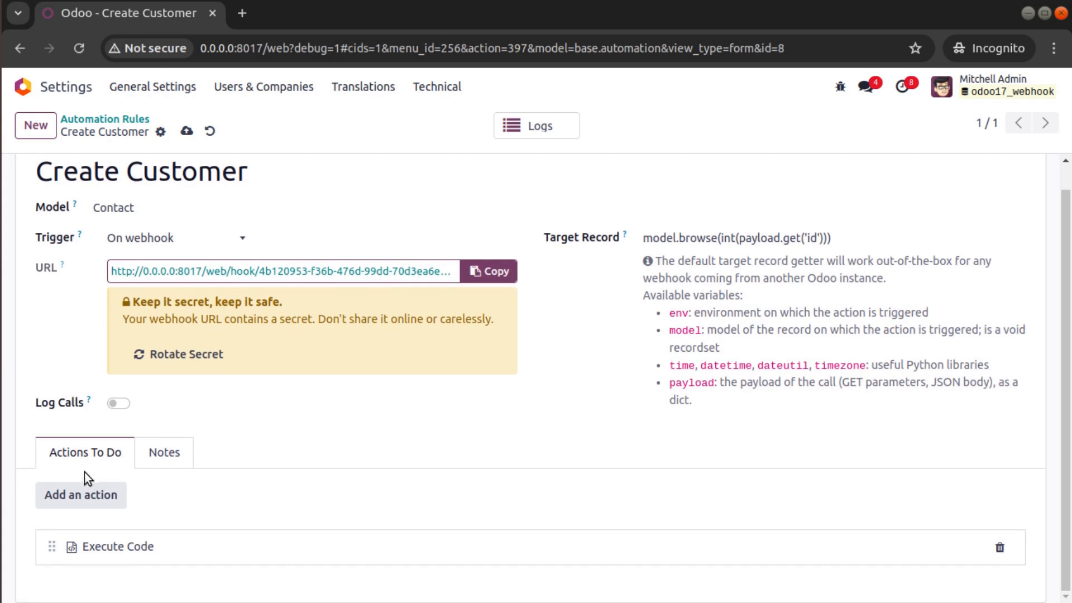
pyautogui.click(120, 549)
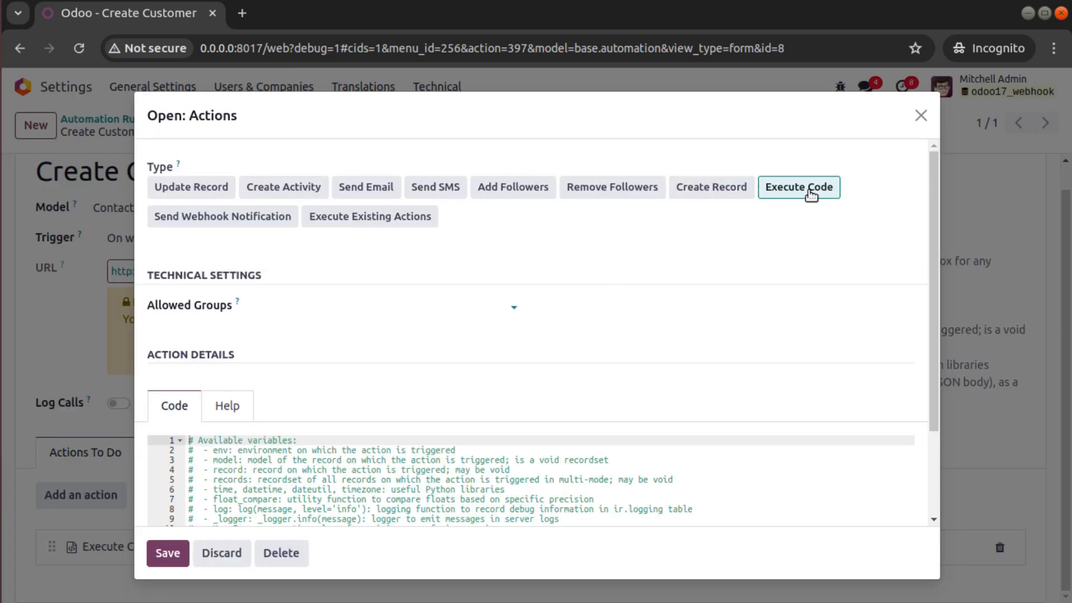
pyautogui.scroll(-2, 613, 259)
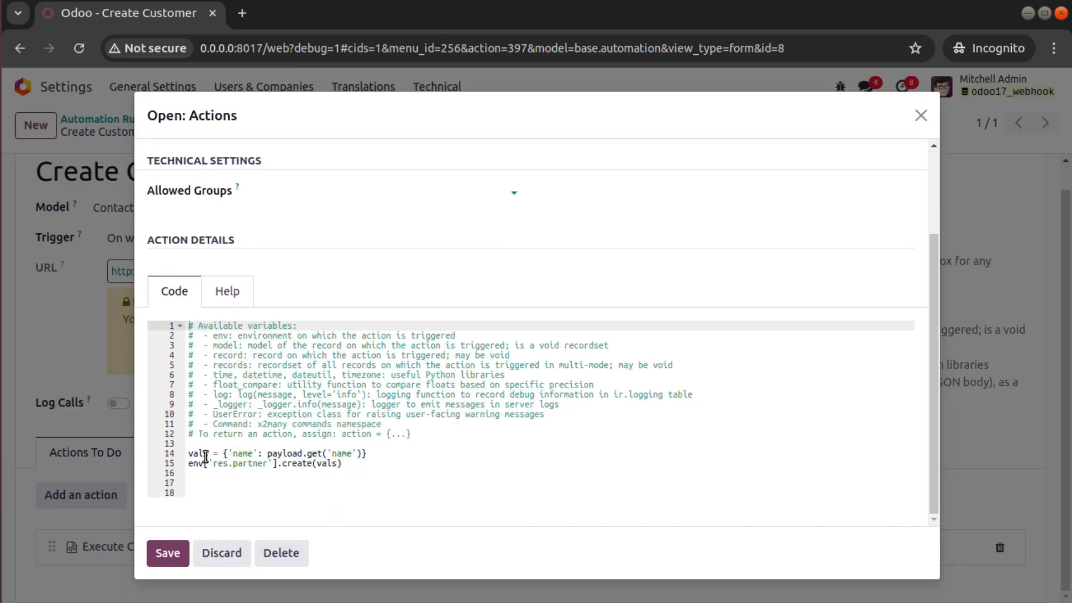
pyautogui.click(921, 117)
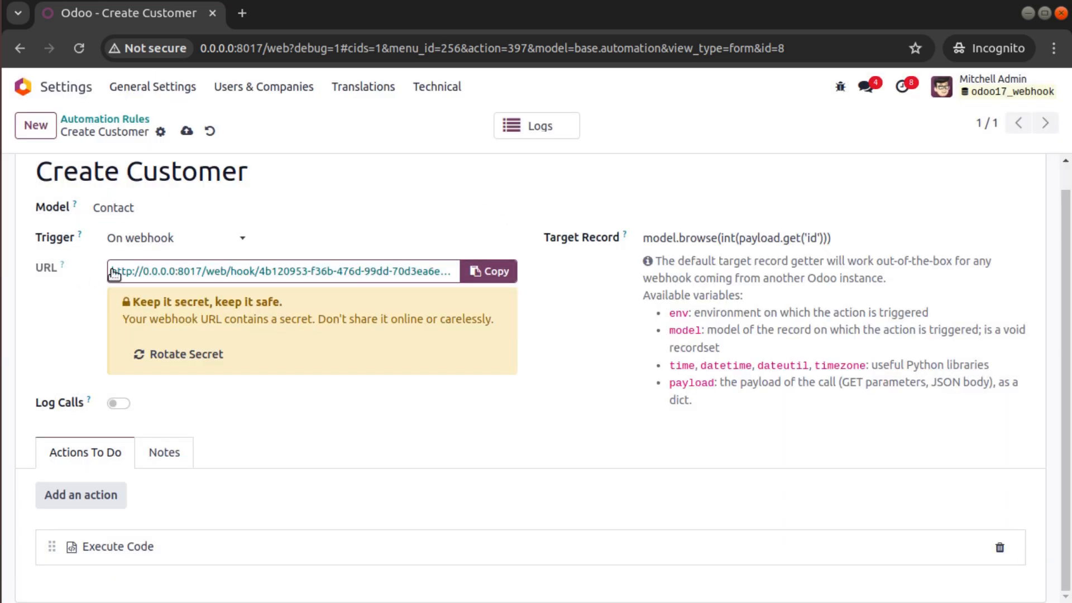
pyautogui.moveTo(112, 272); pyautogui.dragTo(464, 277)
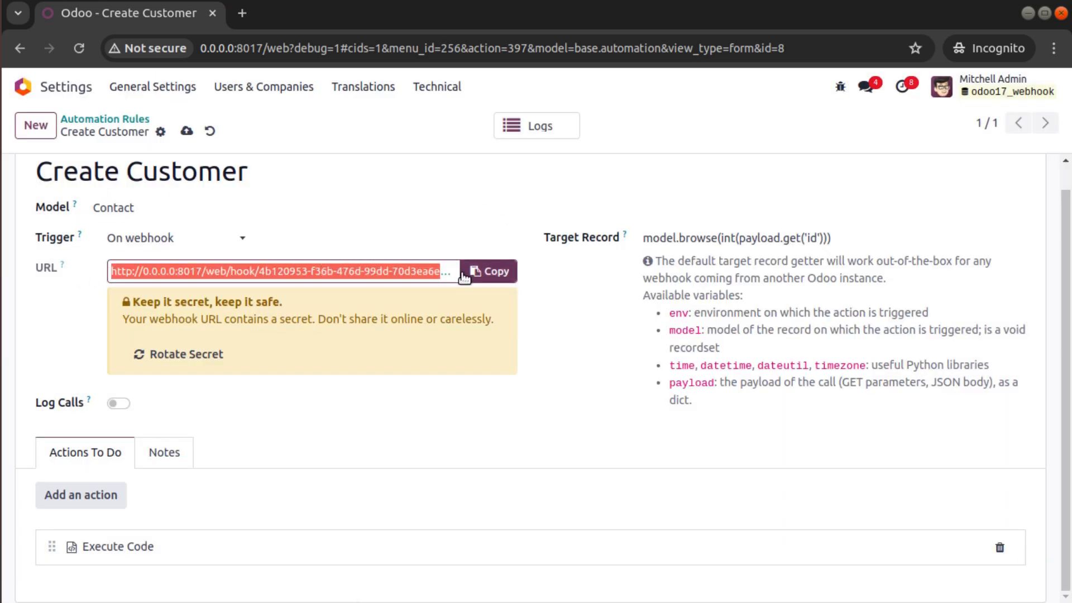
pyautogui.click(0, 215)
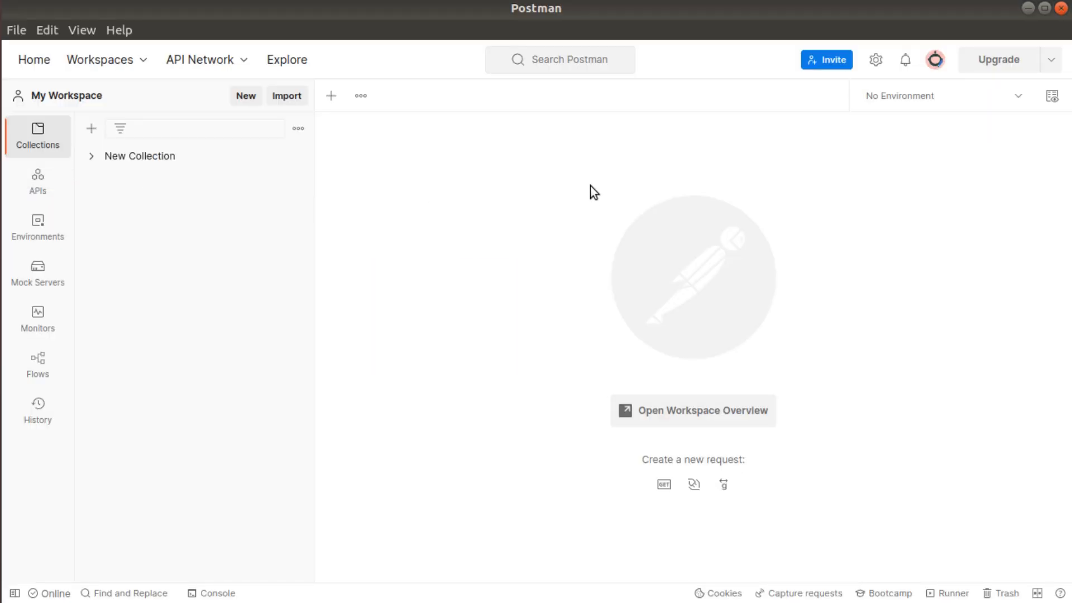
# - Paste the webhook URL into a new Postman request, removing the trailing line break
pyautogui.click(331, 97)
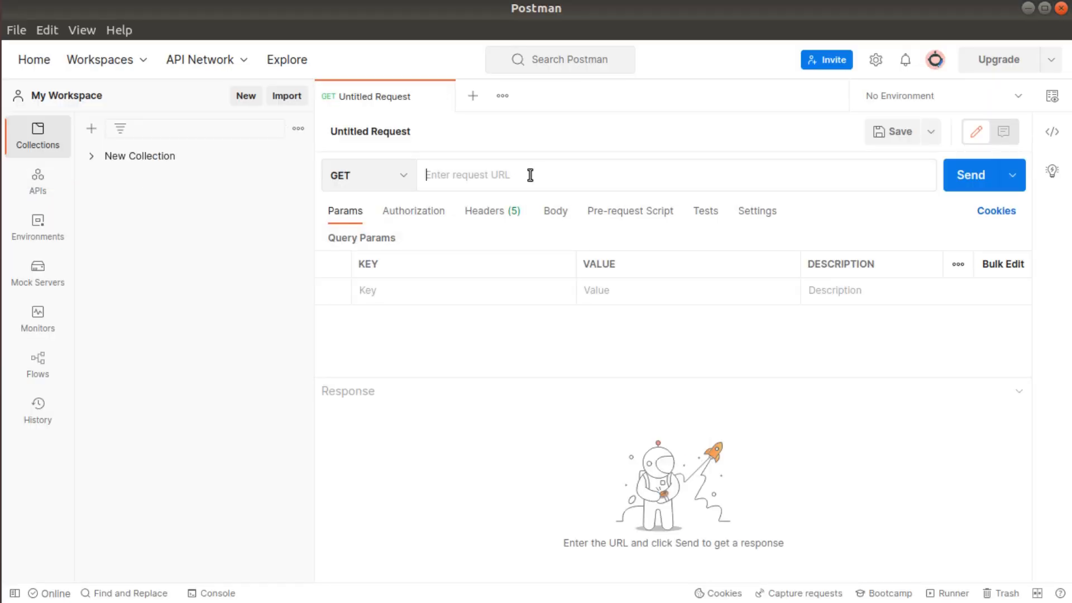
pyautogui.hotkey('ctrl', 'v')
pyautogui.press('BackSpace')
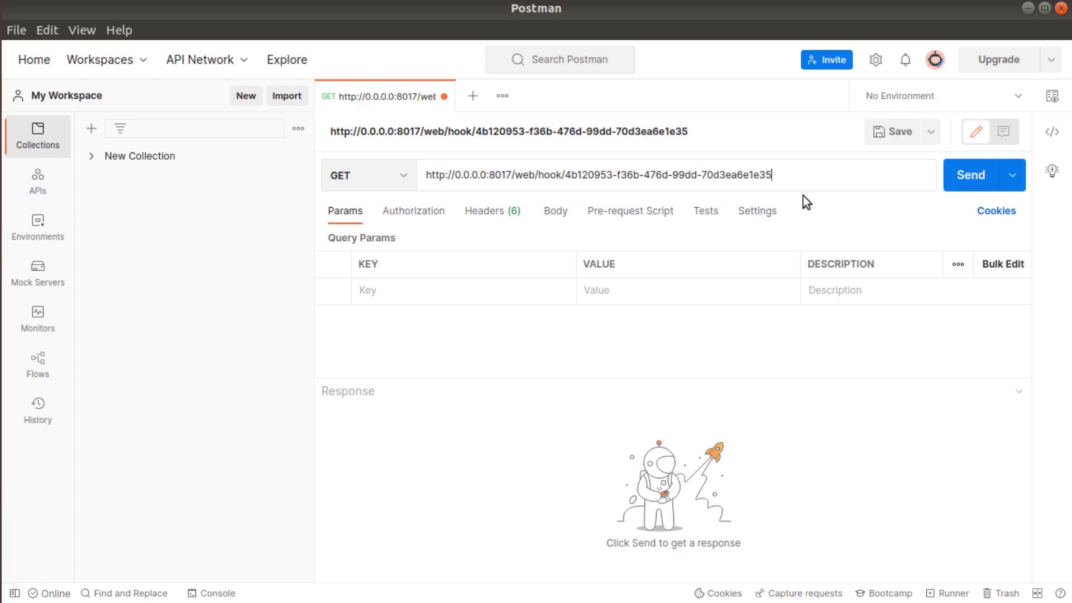
pyautogui.click(0, 215)
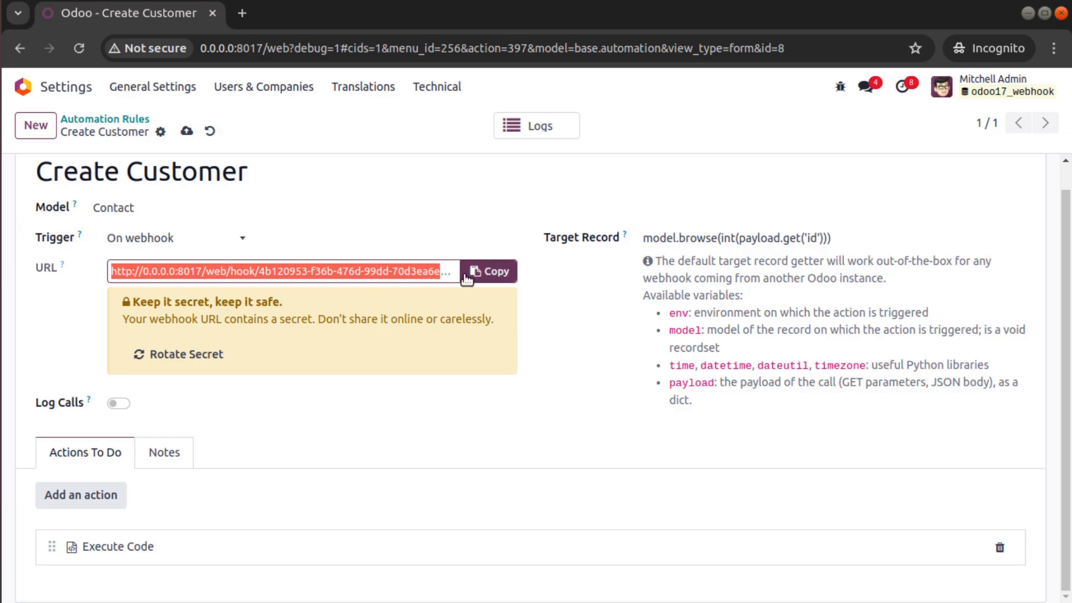
pyautogui.hotkey('alt', 'Tab')
# - Make the request a POST with a raw JSON body starting with an opening brace
pyautogui.click(343, 175)
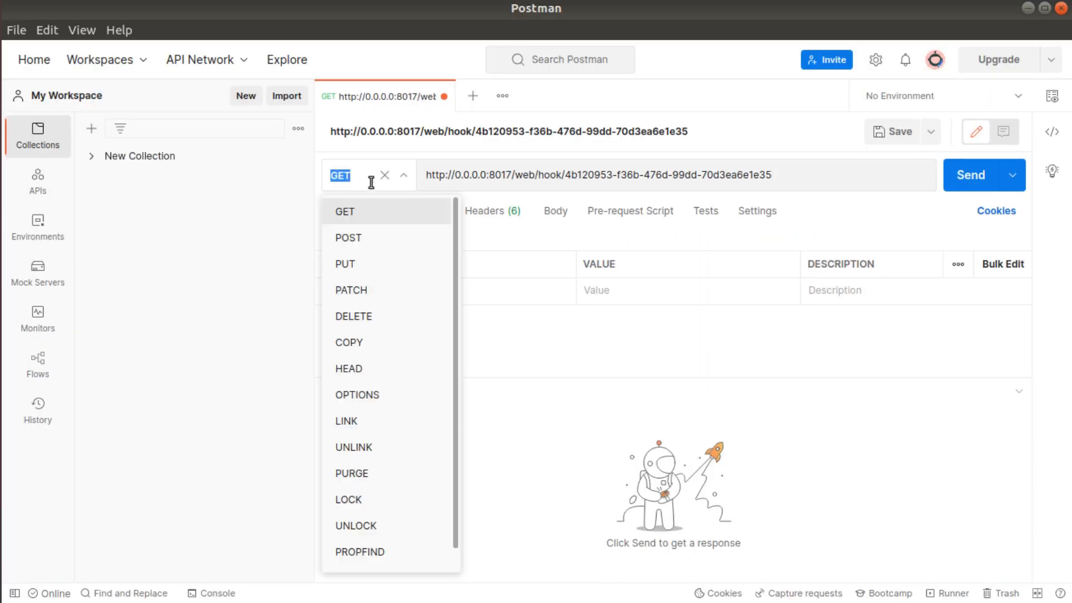
pyautogui.click(376, 239)
pyautogui.click(563, 212)
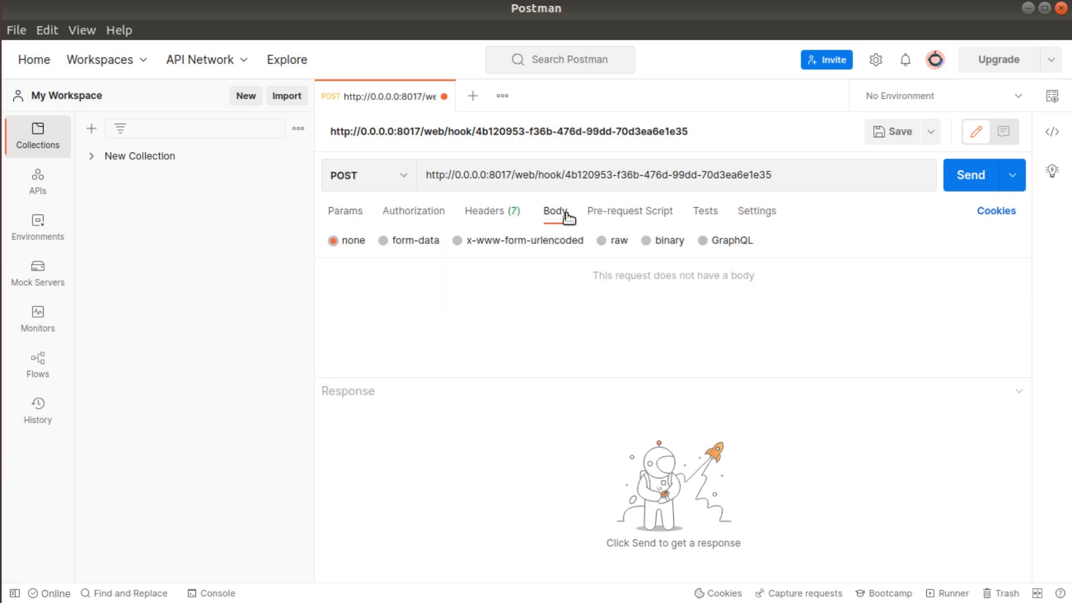
pyautogui.click(619, 241)
pyautogui.click(795, 244)
pyautogui.click(813, 321)
pyautogui.click(476, 301)
pyautogui.write('{')
pyautogui.press('Return')
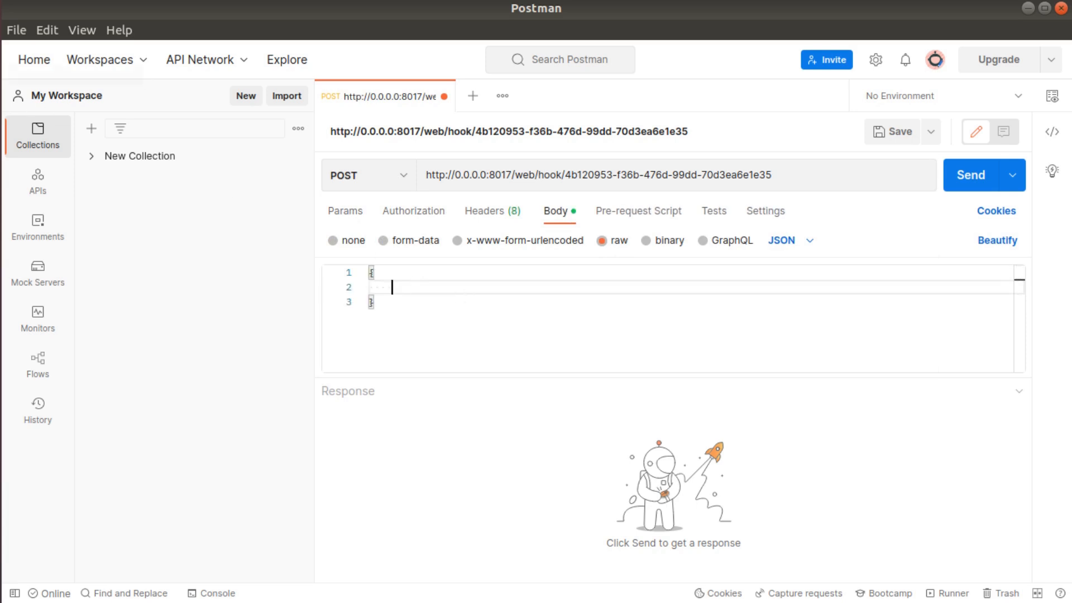
pyautogui.click(11, 230)
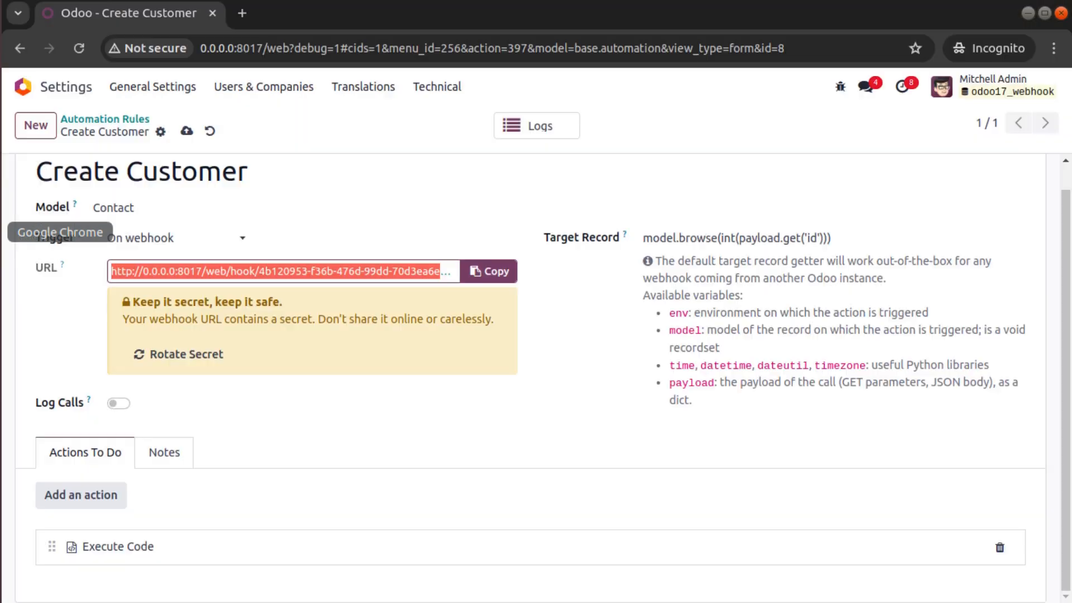
# - Duplicate the Odoo browser tab and open the Sales app in it
pyautogui.rightClick(154, 25)
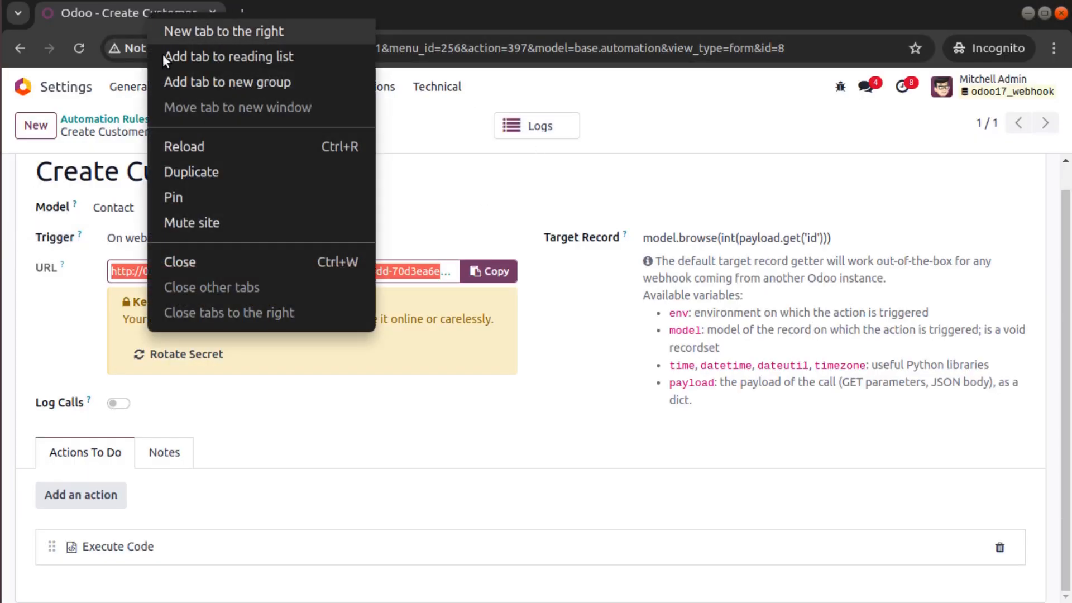
pyautogui.click(193, 169)
pyautogui.click(31, 90)
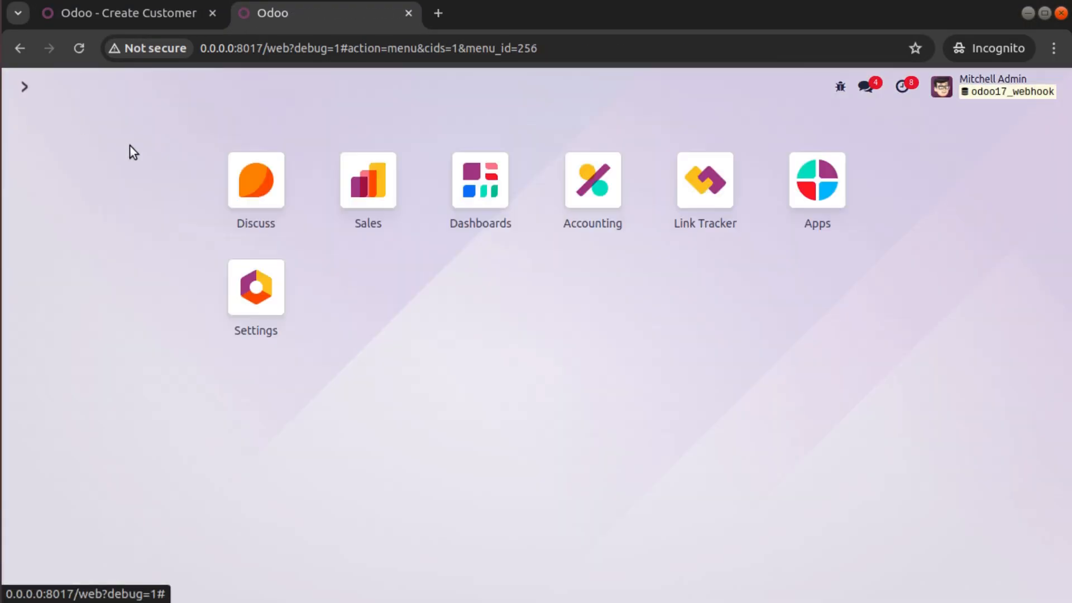
pyautogui.click(374, 187)
# - Go to Customers, drop the Customer Invoices filter, and start a new customer
pyautogui.click(109, 87)
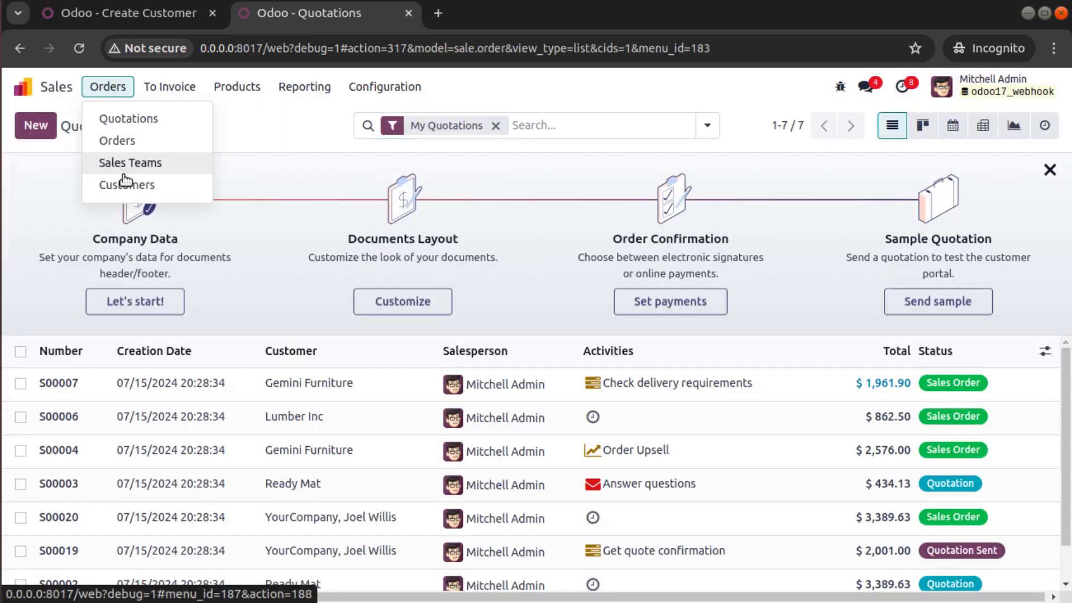
pyautogui.moveTo(348, 92)
pyautogui.moveTo(108, 87)
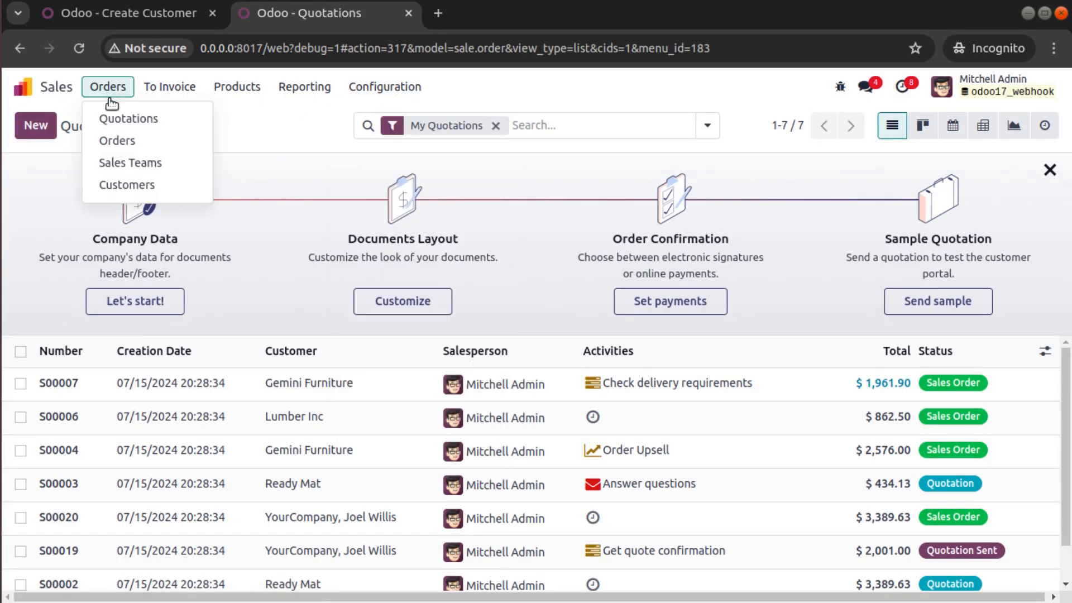
pyautogui.click(134, 186)
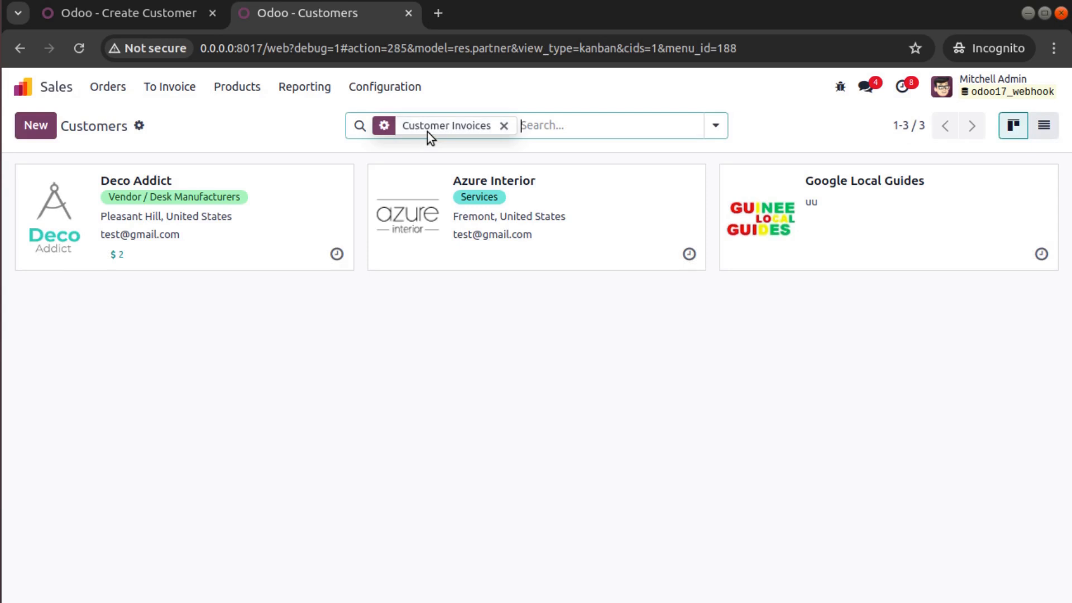
pyautogui.click(503, 125)
pyautogui.click(35, 125)
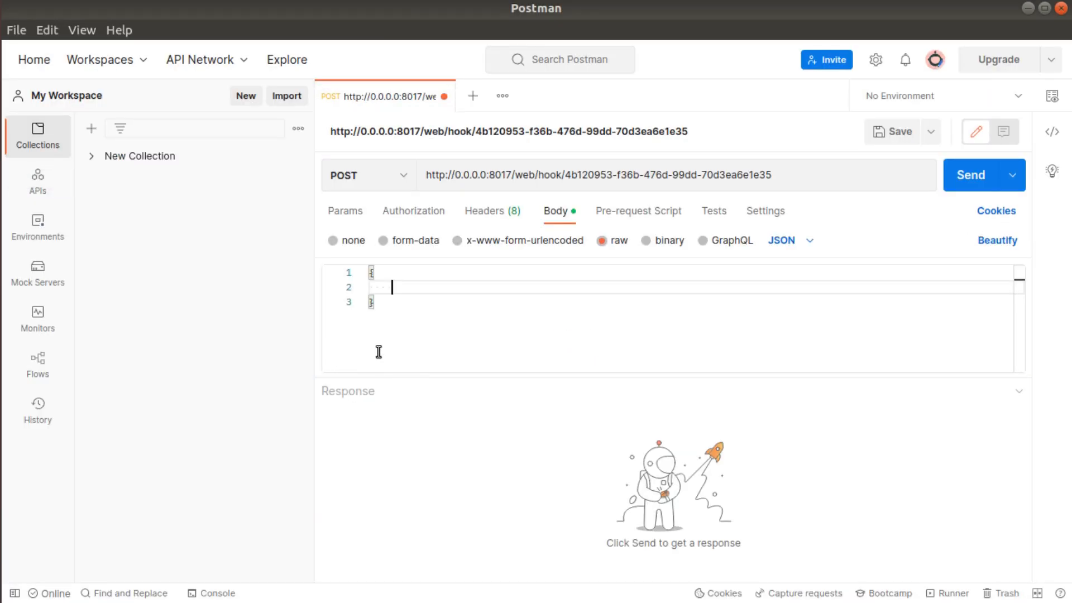
# - Set the JSON body to "name": "Odoo Mates For You" and send the POST
pyautogui.write('"')
pyautogui.write('name": "Odoo ')
pyautogui.write('Mates Fo')
pyautogui.write('r you')
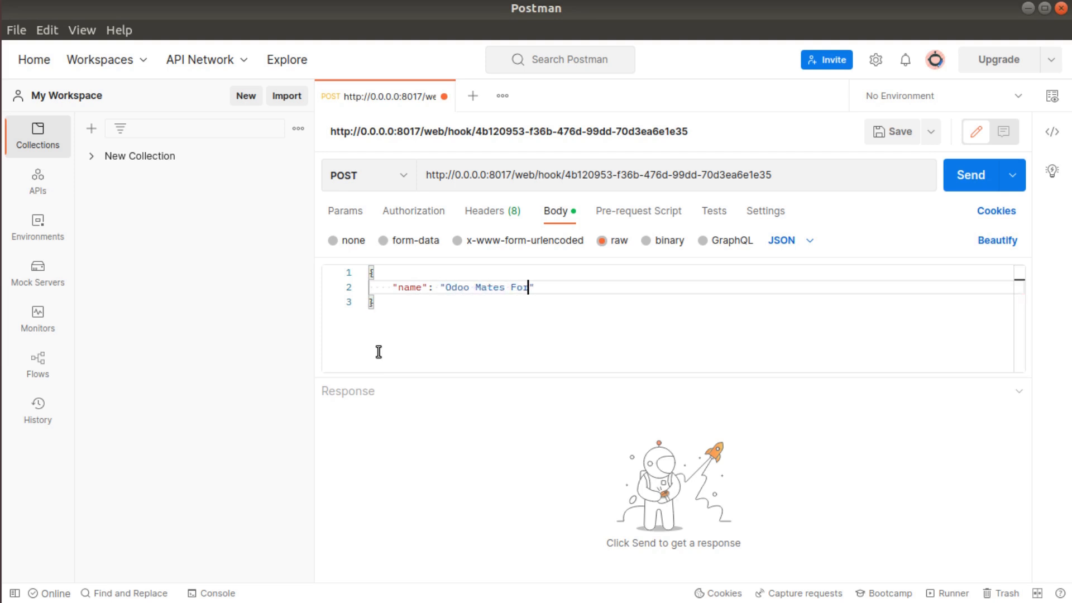
pyautogui.press('BackSpace')
pyautogui.press('BackSpace')
pyautogui.press('BackSpace')
pyautogui.write('YOu')
pyautogui.press('BackSpace')
pyautogui.press('BackSpace')
pyautogui.write('ou')
pyautogui.moveTo(386, 302); pyautogui.dragTo(367, 273)
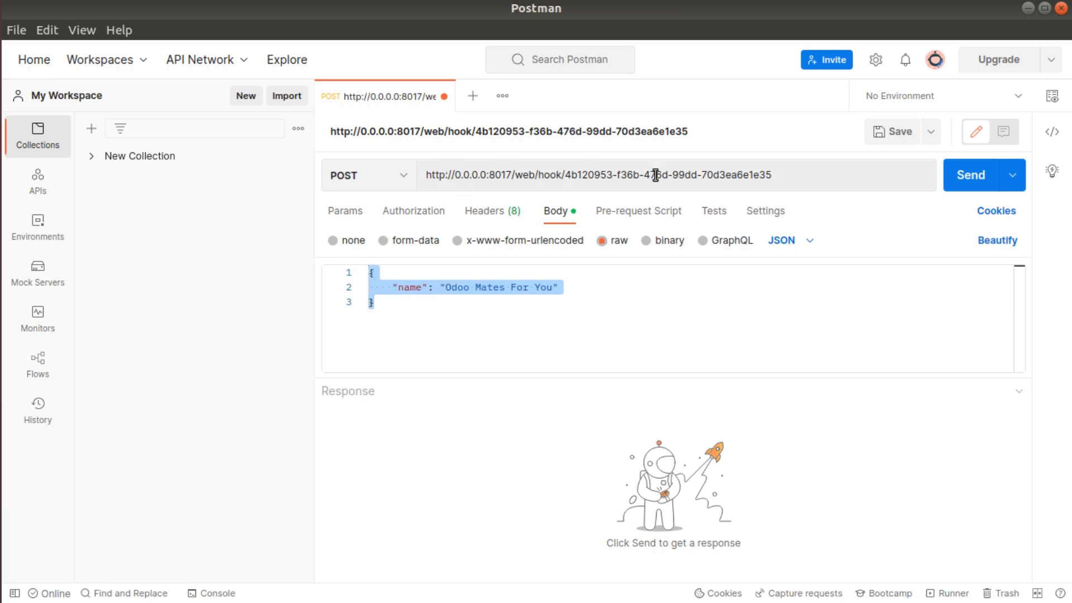
pyautogui.click(968, 185)
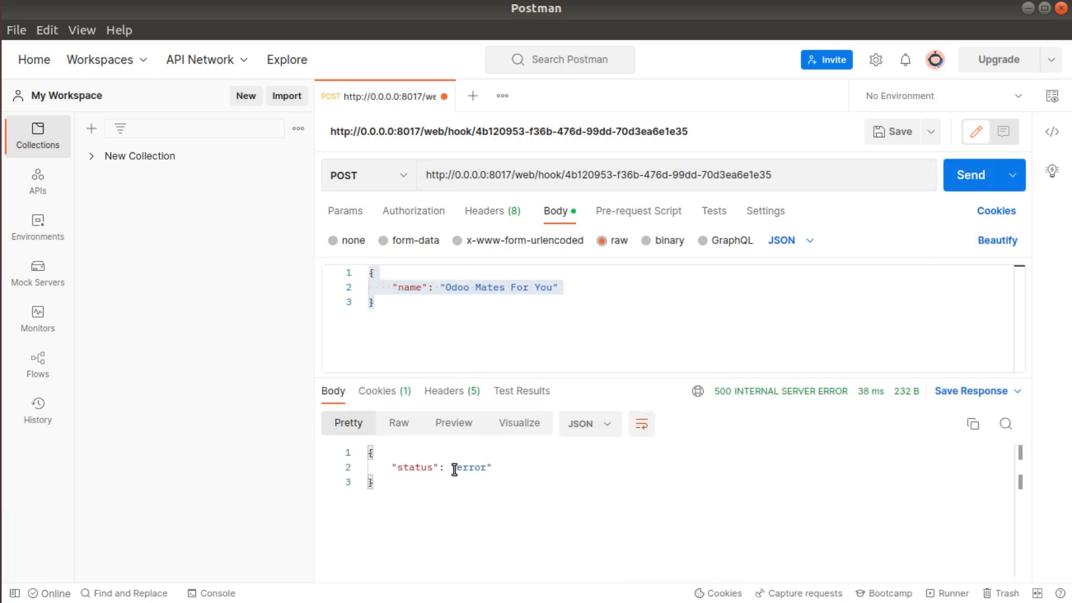
# - Select the name value Odoo Mates For You to copy it
pyautogui.click(447, 290)
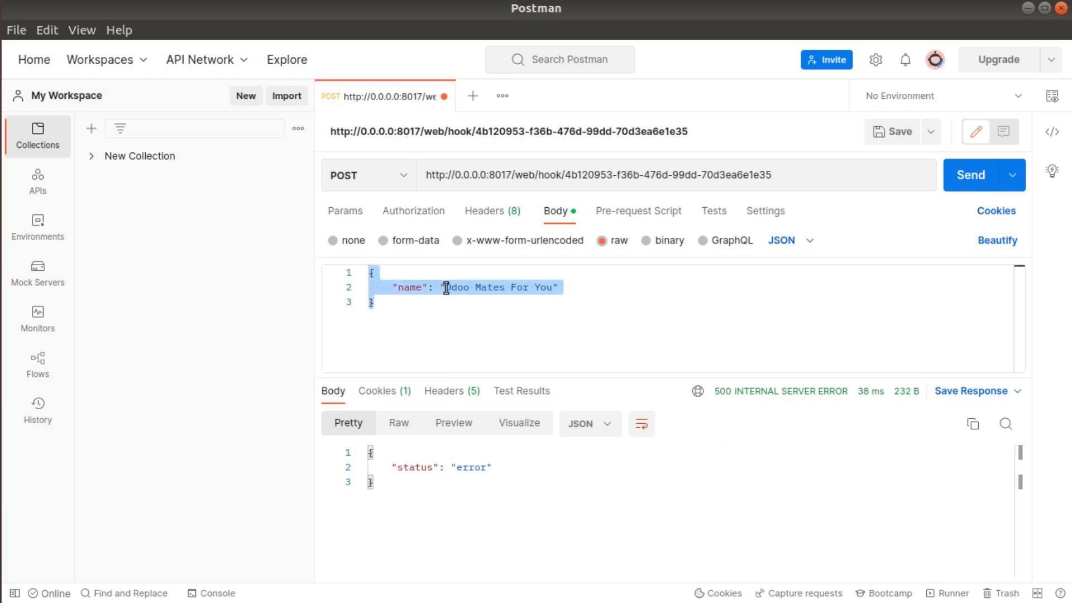
pyautogui.doubleClick(447, 288)
pyautogui.moveTo(551, 288); pyautogui.dragTo(444, 288)
pyautogui.hotkey('ctrl', 'c')
pyautogui.hotkey('alt', 'Tab')
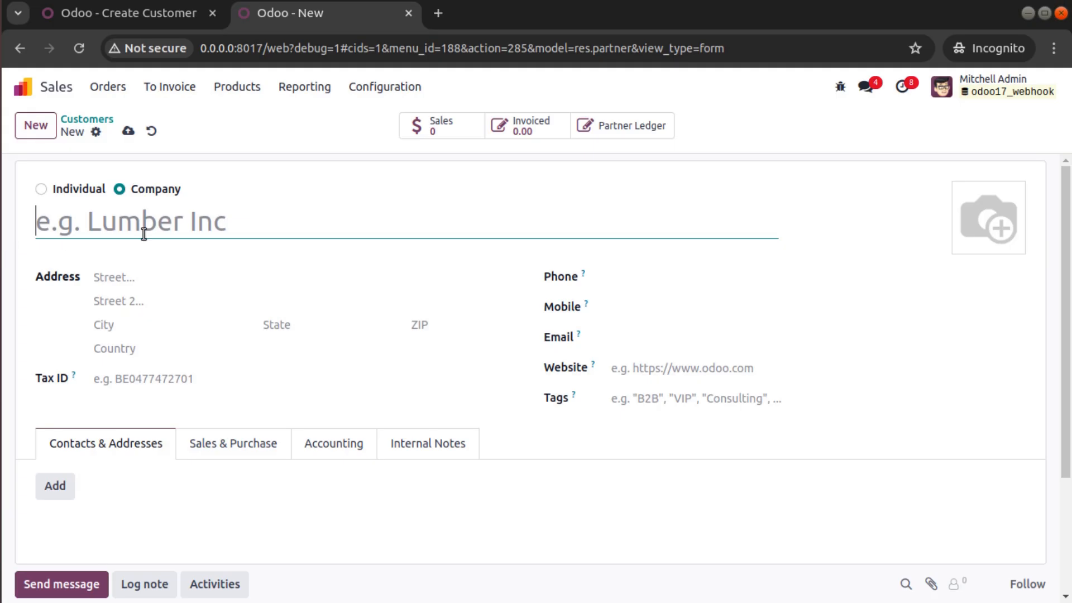
# - Search the Customers list in the second tab for 'Odoo Mates For You'
pyautogui.click(136, 4)
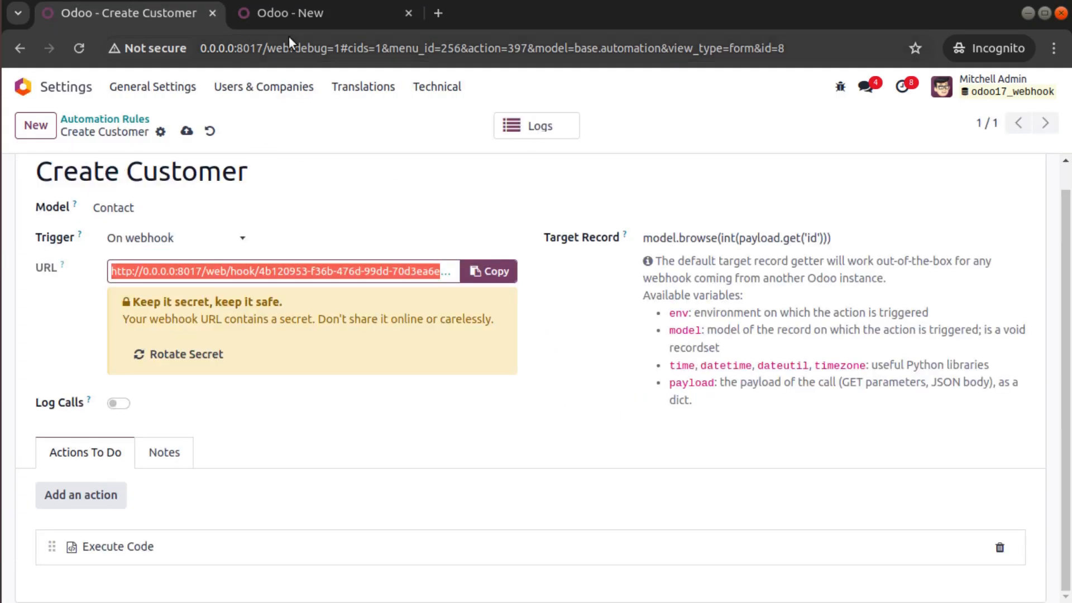
pyautogui.click(291, 13)
pyautogui.click(87, 116)
pyautogui.hotkey('ctrl', 'v')
pyautogui.press('Return')
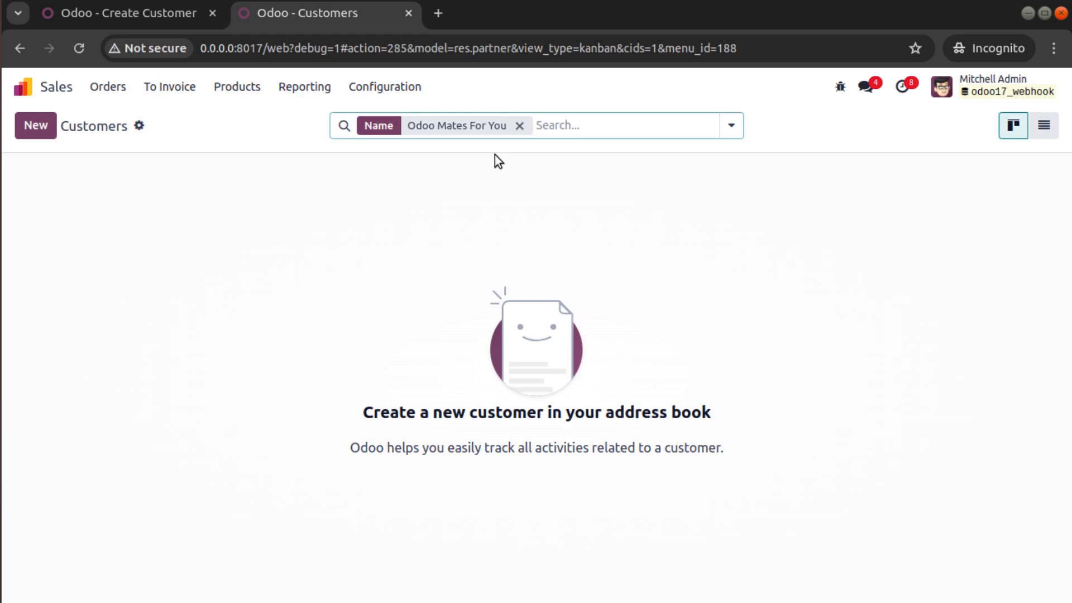
# - Clear the search and save a new customer named 'Webhook dummy'
pyautogui.click(519, 126)
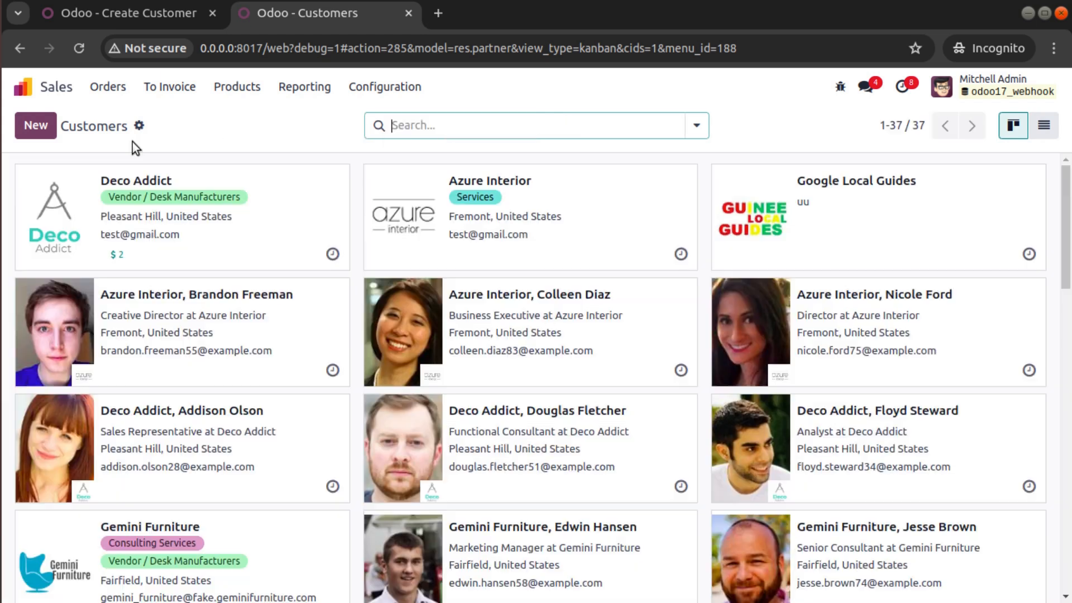
pyautogui.click(36, 126)
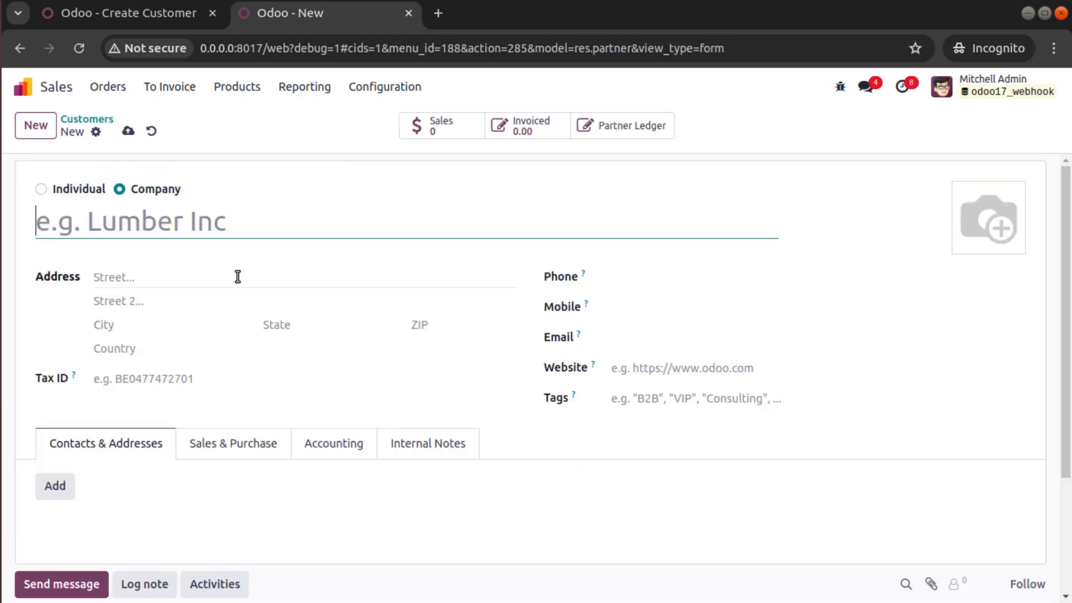
pyautogui.write('Webhook')
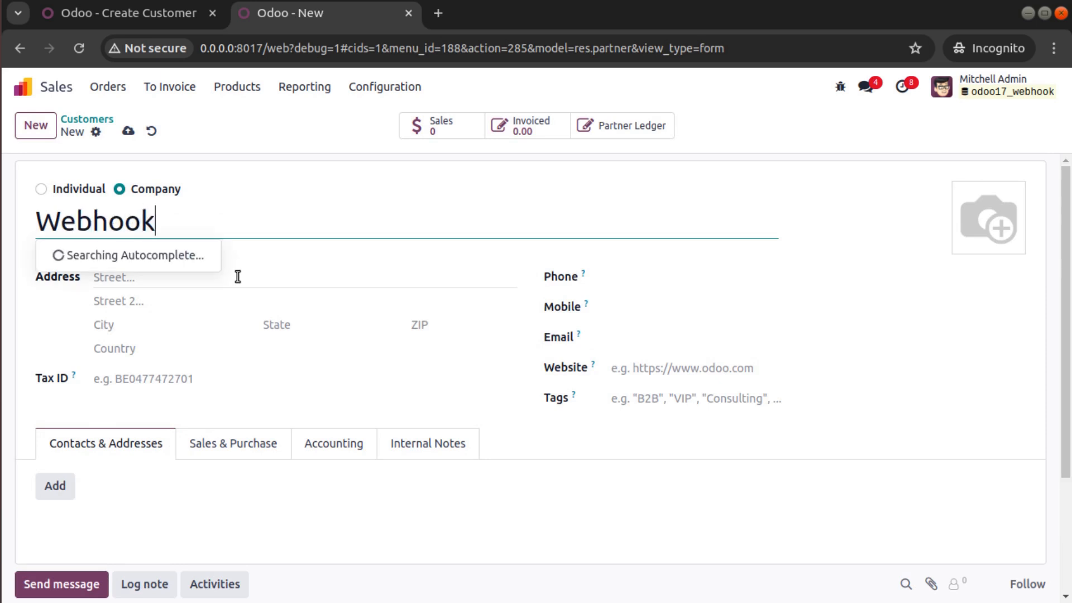
pyautogui.write(' dummy')
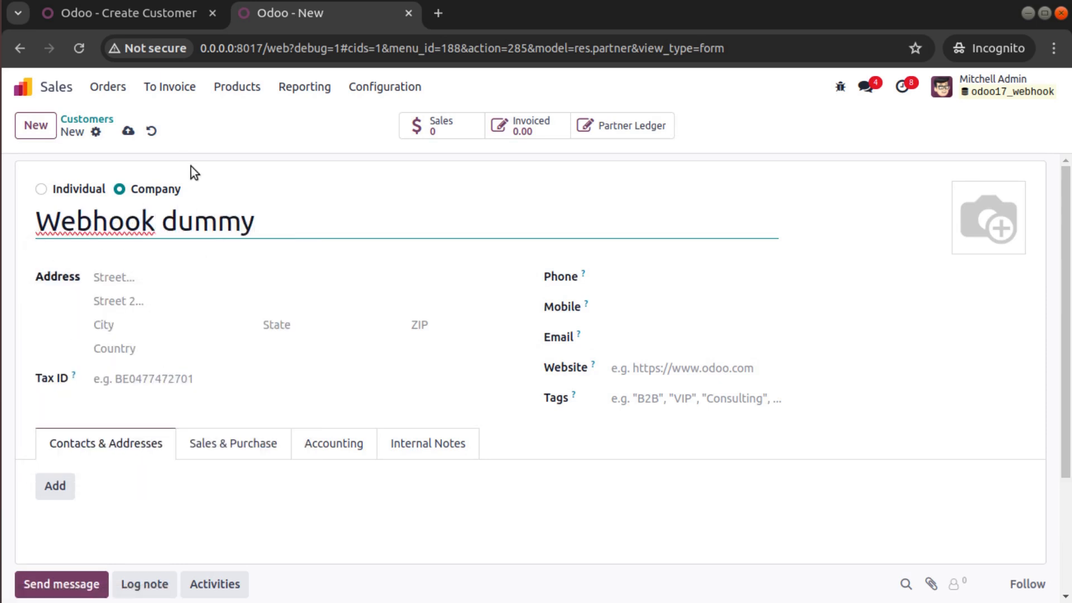
pyautogui.click(113, 133)
pyautogui.click(188, 131)
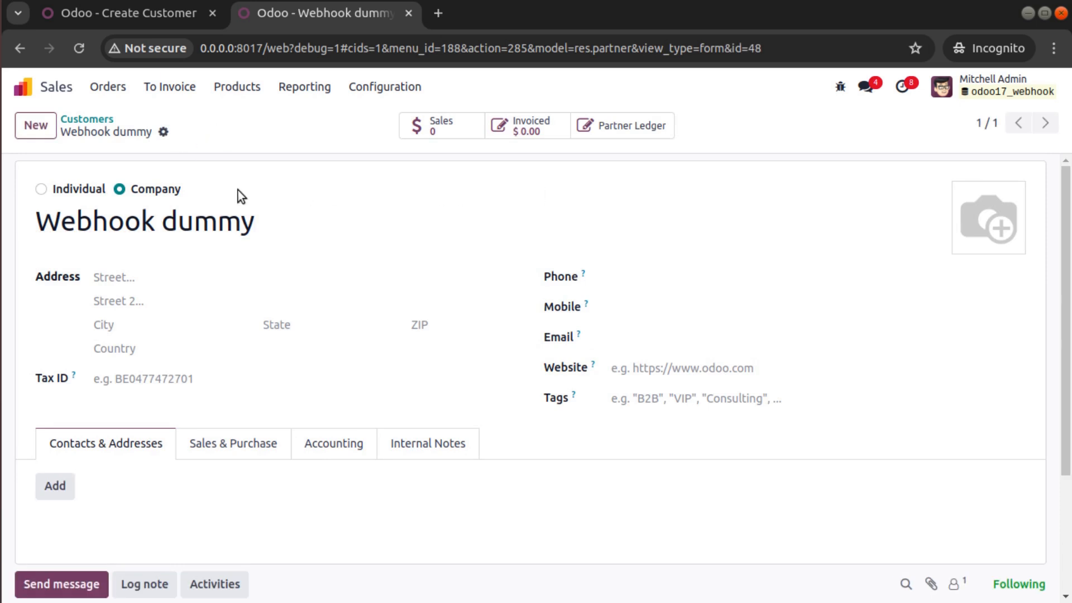
# - Archive the Webhook dummy customer and reload the page
pyautogui.click(163, 131)
pyautogui.click(204, 160)
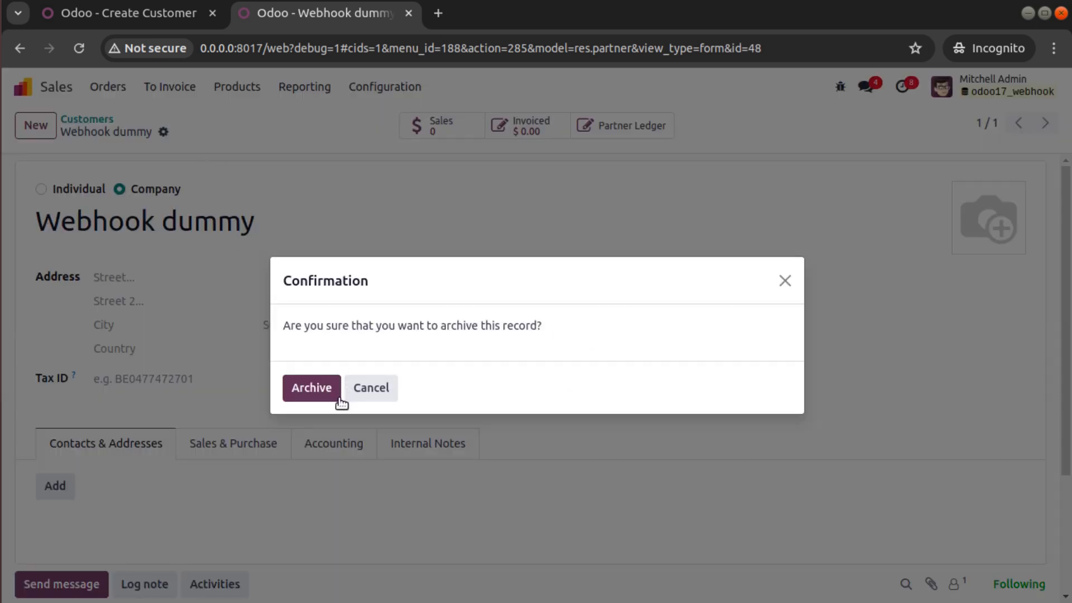
pyautogui.click(312, 387)
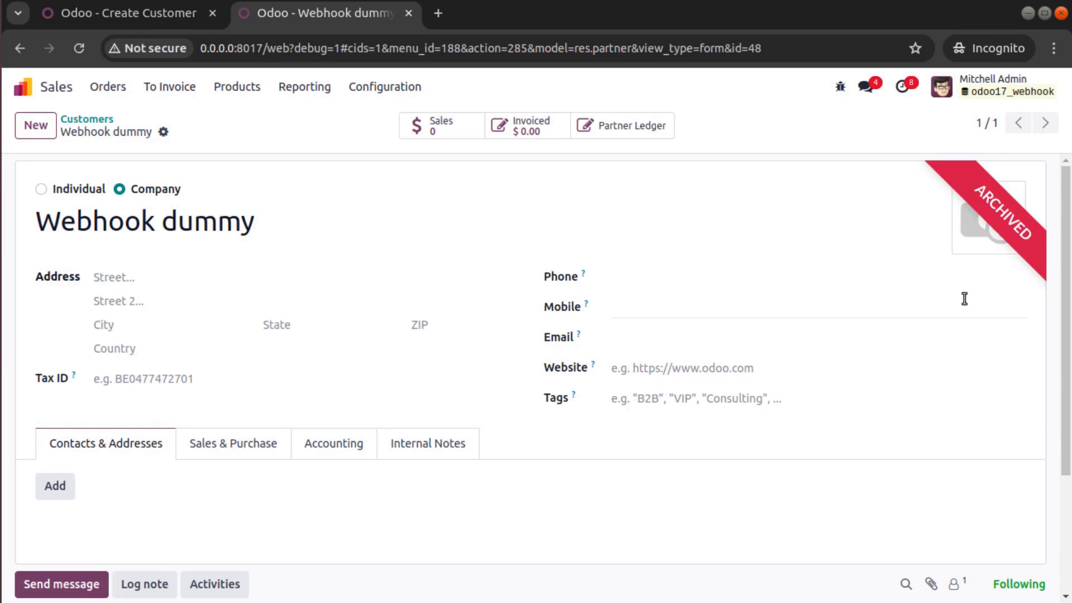
pyautogui.click(78, 50)
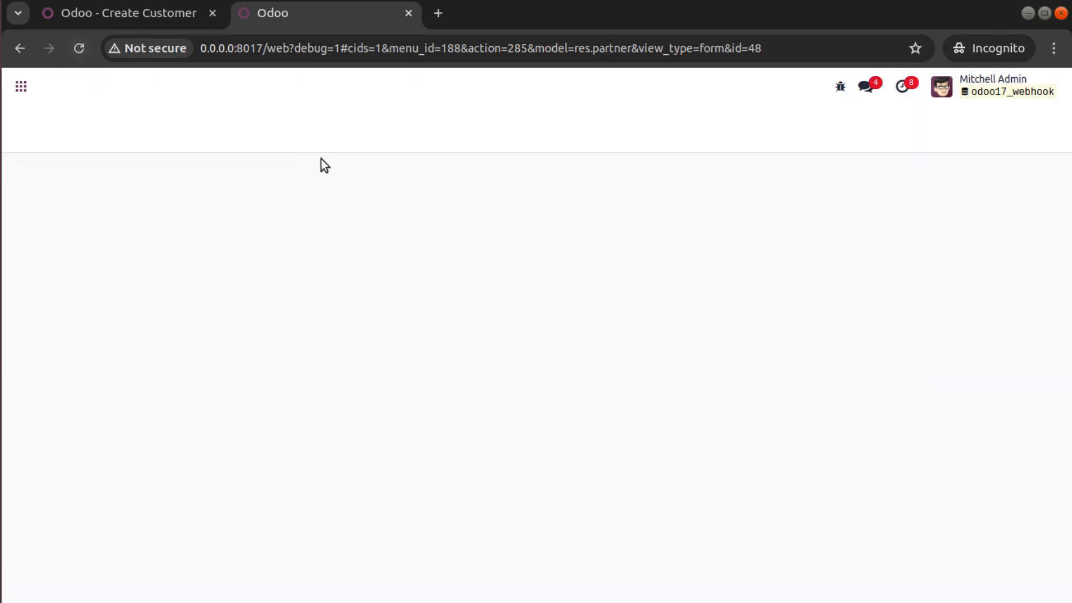
# - Search customers for 'webhook' including archived ones and open Webhook dummy
pyautogui.click(84, 117)
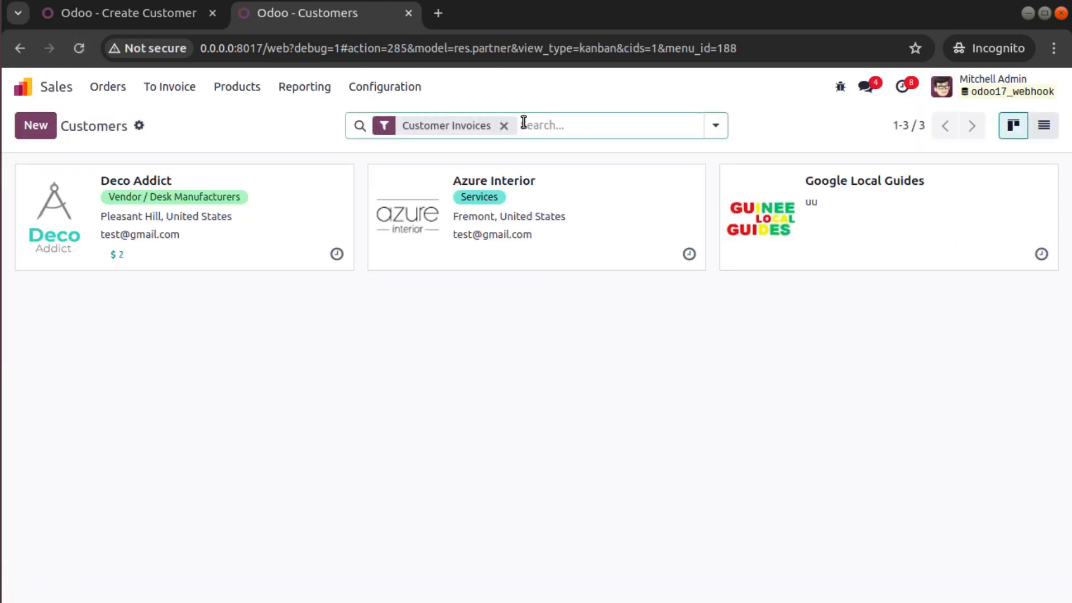
pyautogui.click(504, 125)
pyautogui.write('webhook')
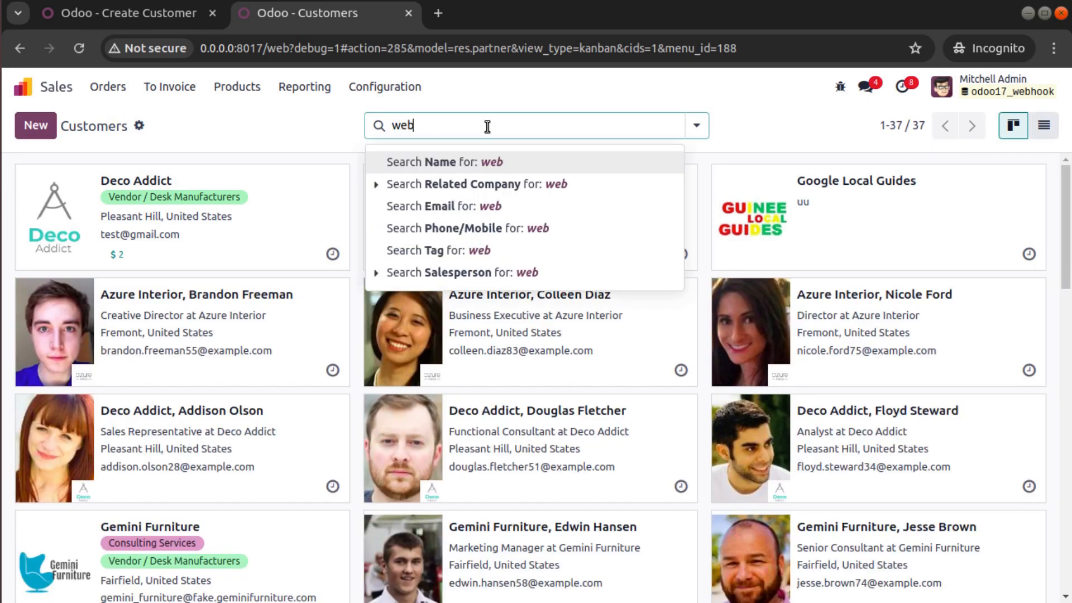
pyautogui.press('Return')
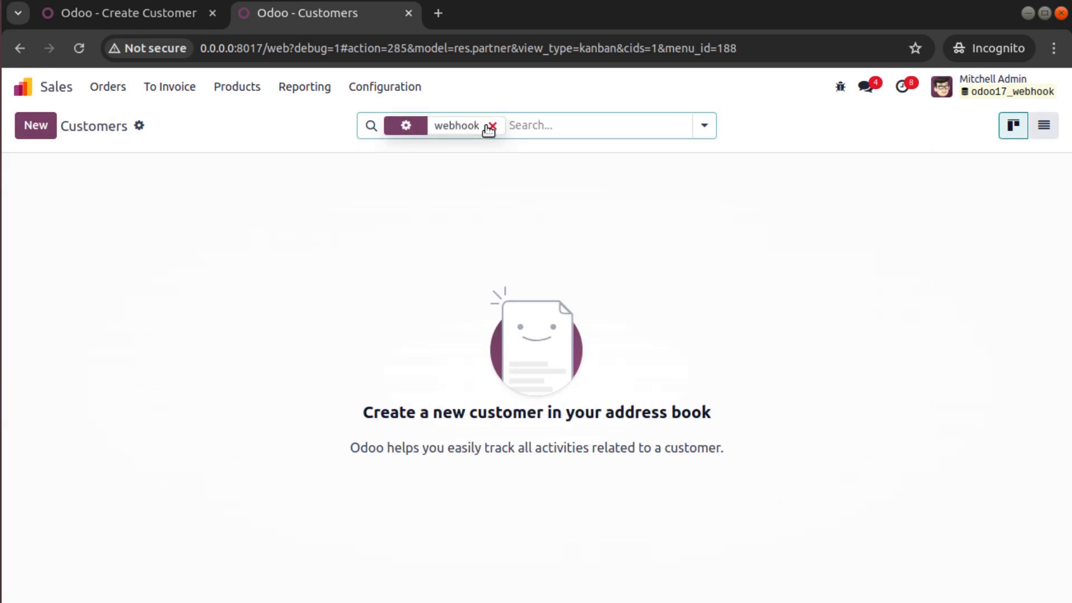
pyautogui.click(708, 130)
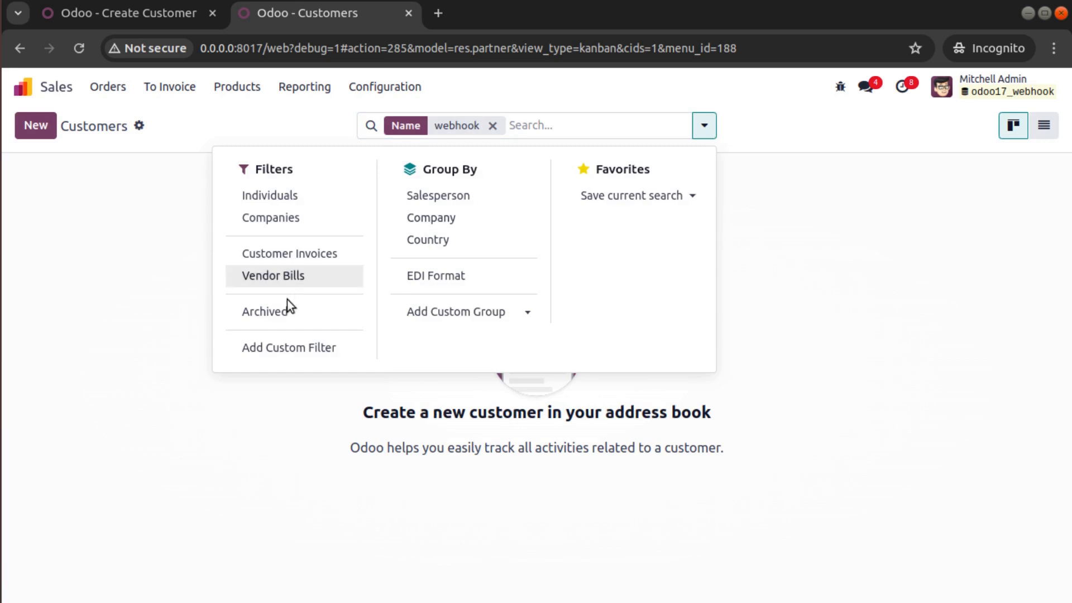
pyautogui.click(265, 312)
pyautogui.click(124, 206)
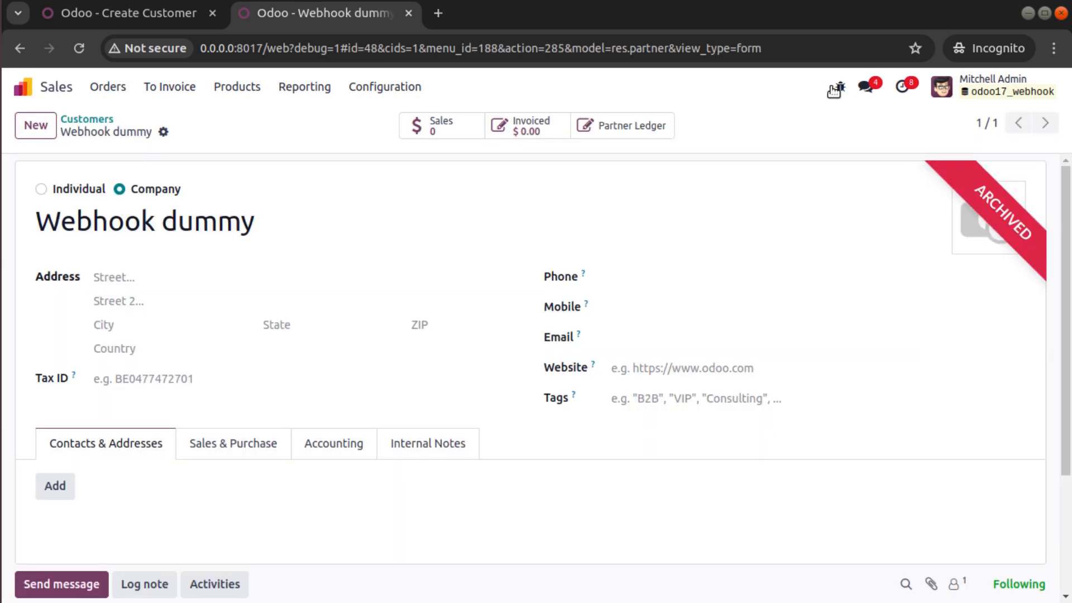
# - Show the record's metadata from the debug menu to see ID 48
pyautogui.click(836, 89)
pyautogui.scroll(-4, 762, 271)
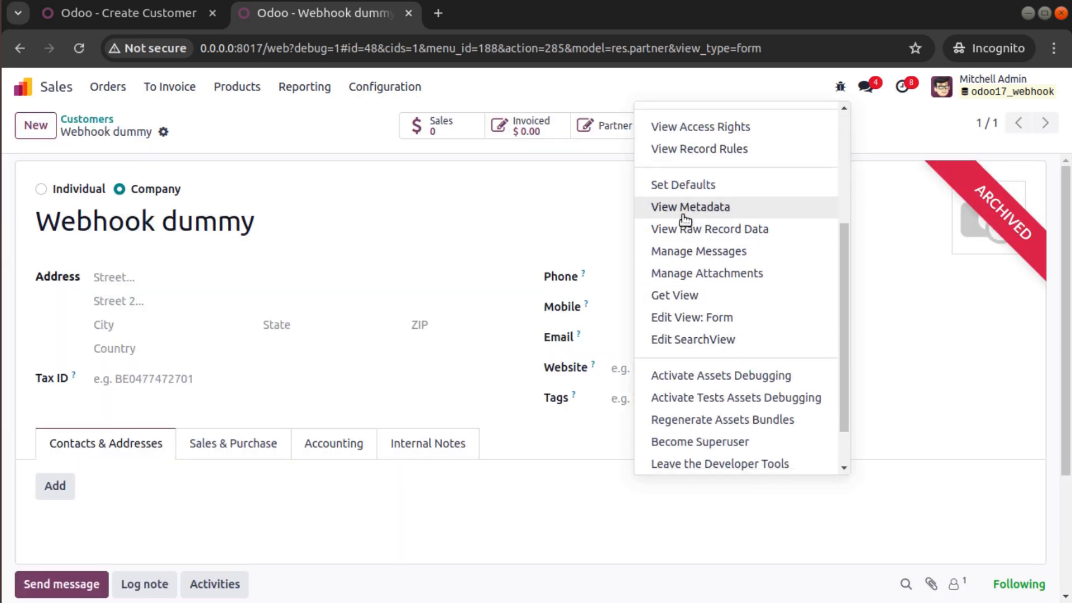
pyautogui.click(685, 218)
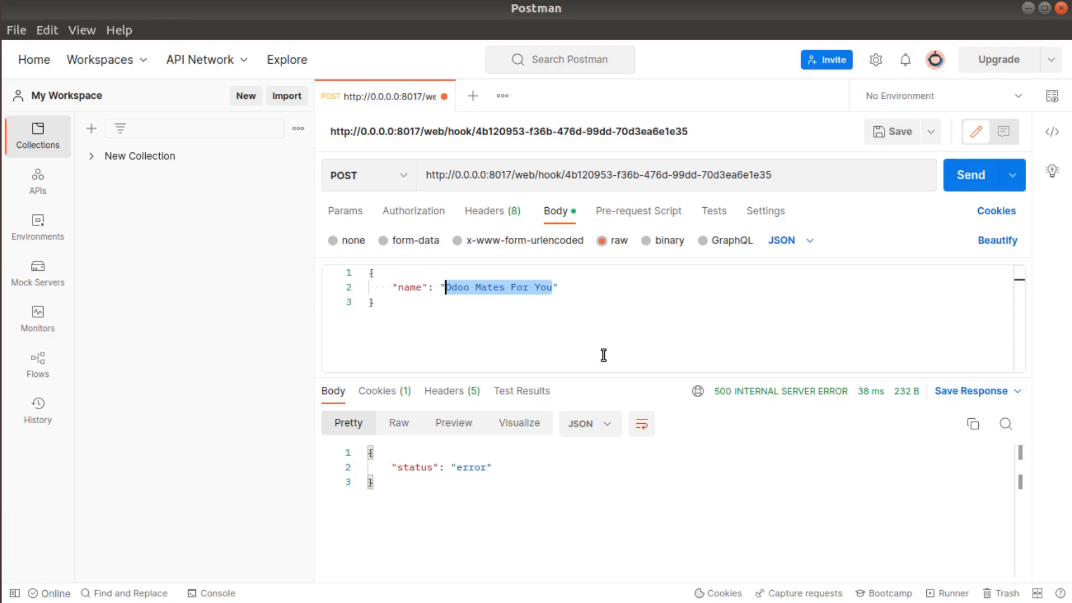
# - Add a new line "id": 48 after the name in the JSON body
pyautogui.click(583, 293)
pyautogui.write(',')
pyautogui.press('Return')
pyautogui.write('"id": 48')
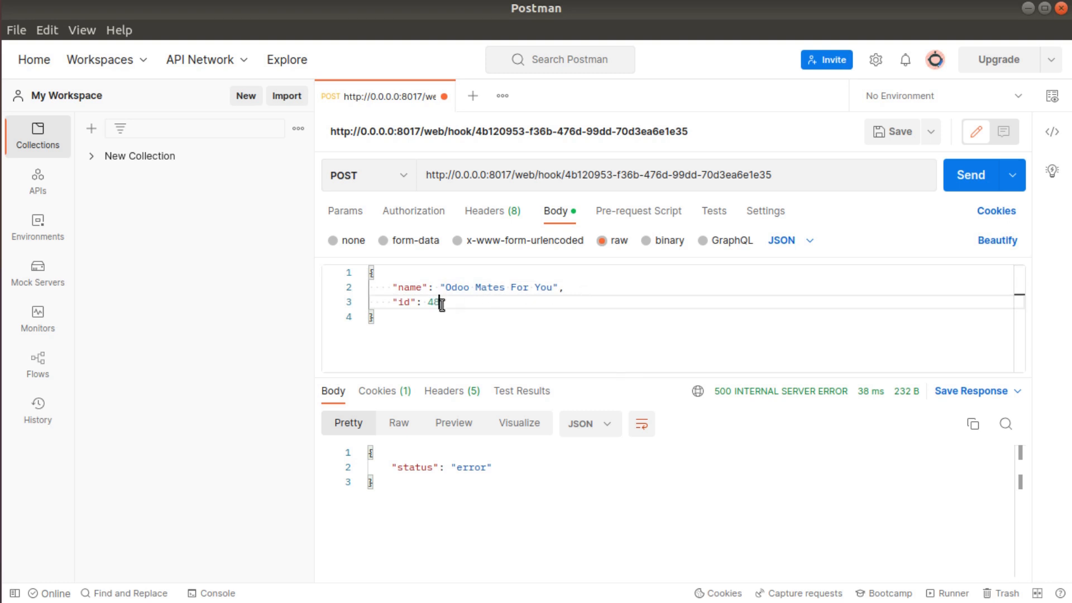
# - Send the updated request, then close the metadata dialog in Odoo
pyautogui.click(966, 187)
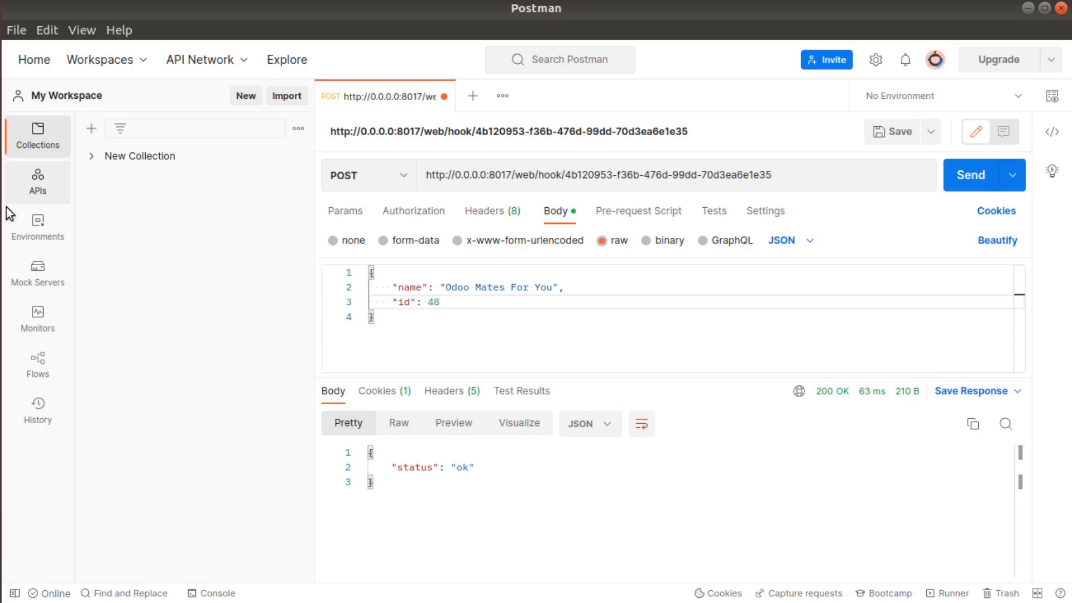
pyautogui.click(12, 226)
pyautogui.click(921, 219)
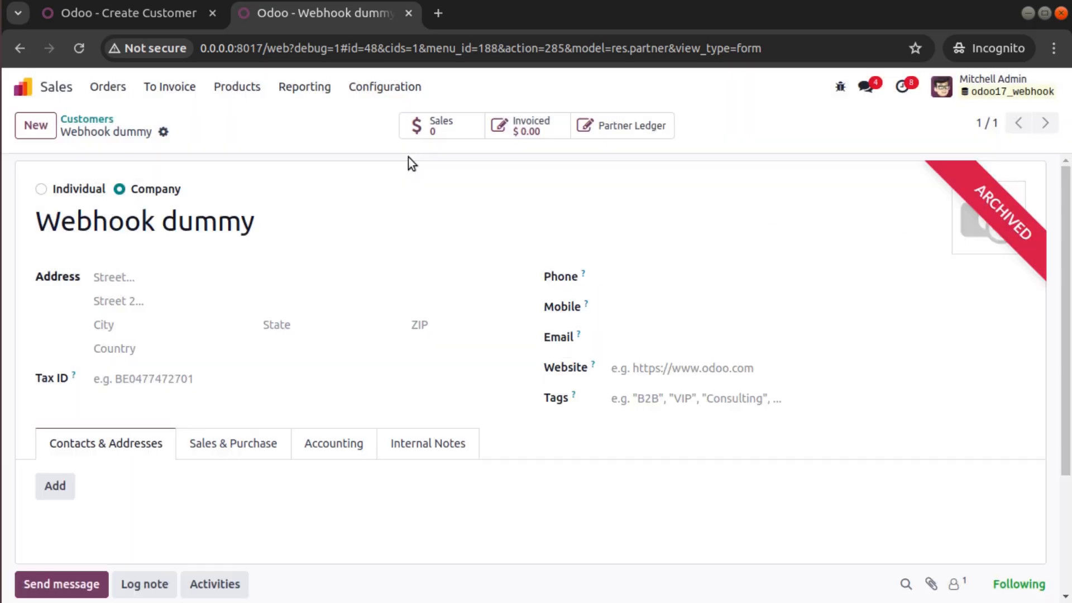
# - Search all customers for 'odoo mate', open Odoo Mates For You, then return to Create Customer
pyautogui.click(86, 119)
pyautogui.click(441, 125)
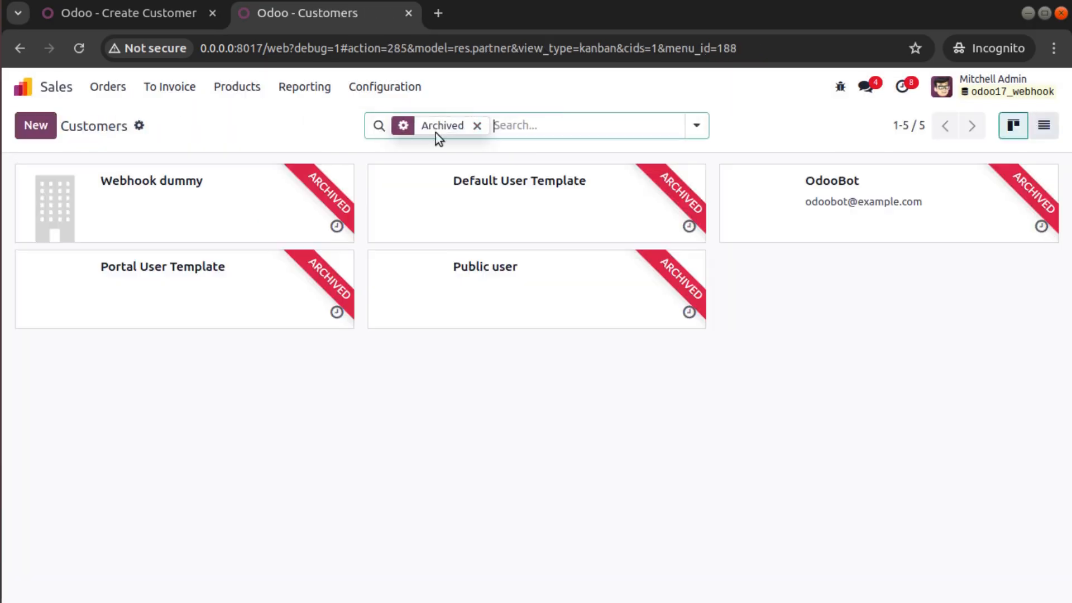
pyautogui.click(478, 127)
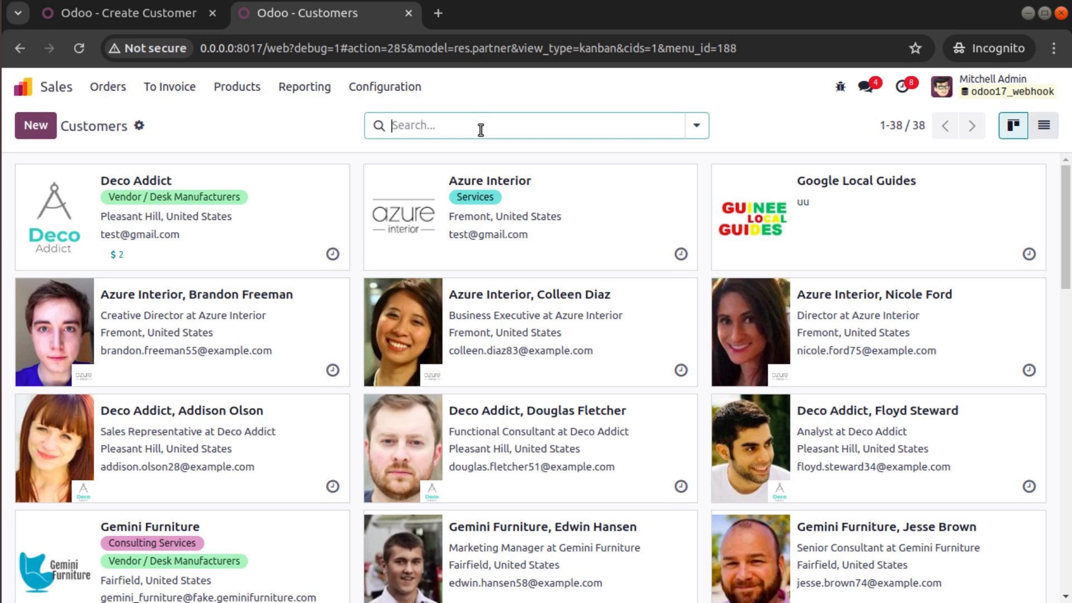
pyautogui.write('odoo mate')
pyautogui.press('Return')
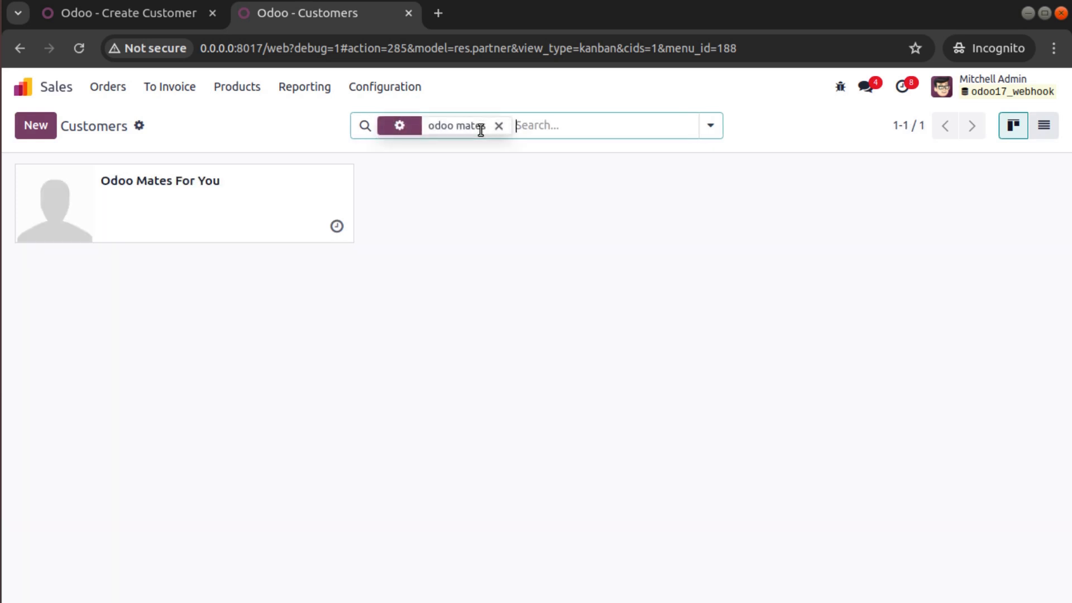
pyautogui.click(310, 202)
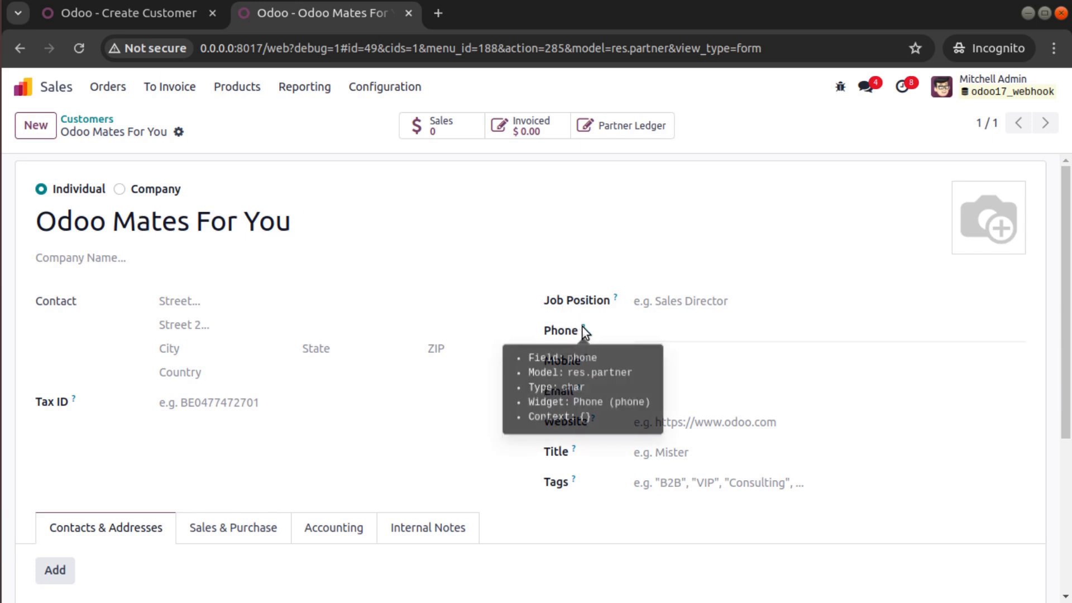
pyautogui.moveTo(587, 362)
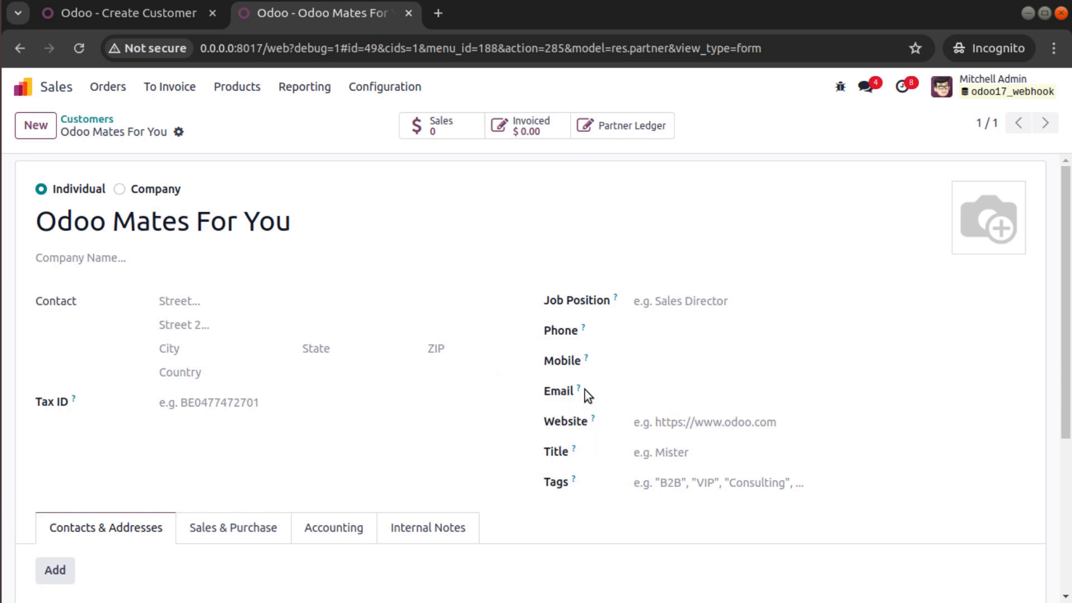
pyautogui.click(95, 12)
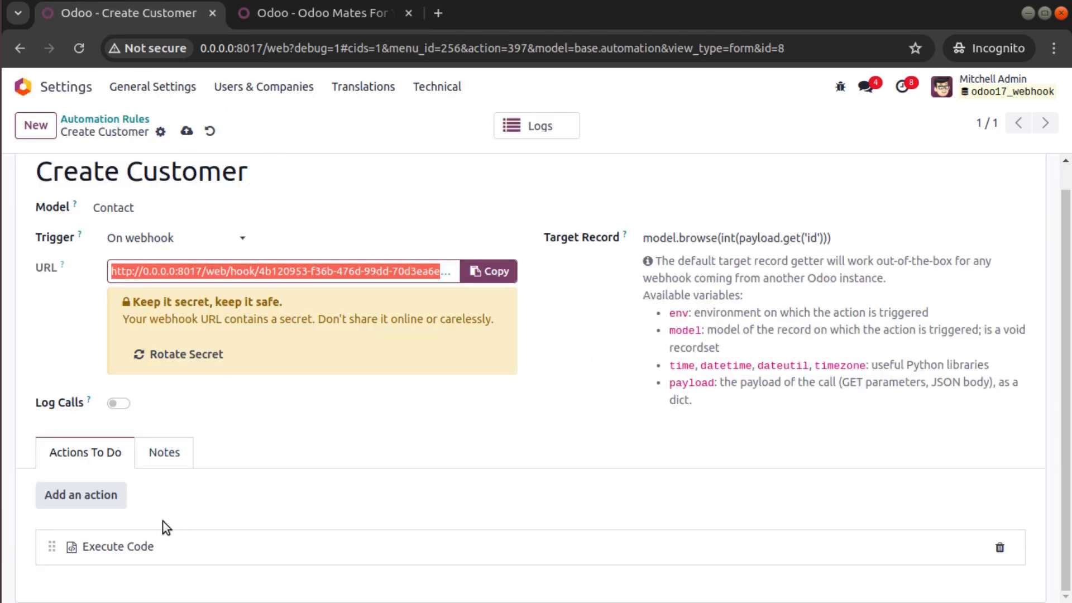
# - Open the Execute Code action and split the vals dict onto separate lines
pyautogui.click(163, 546)
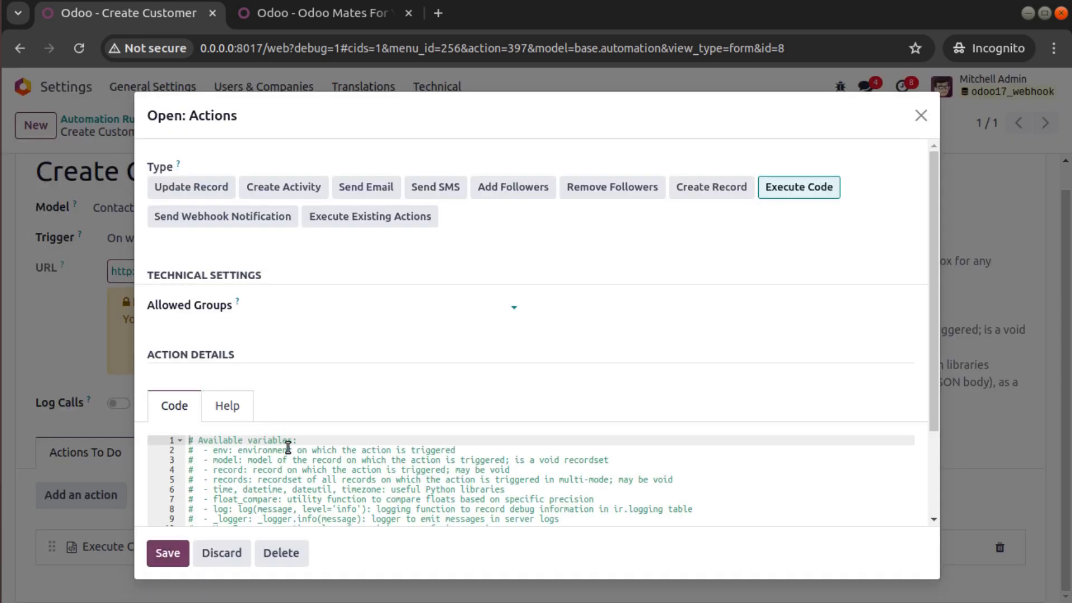
pyautogui.scroll(-2, 288, 449)
pyautogui.click(229, 453)
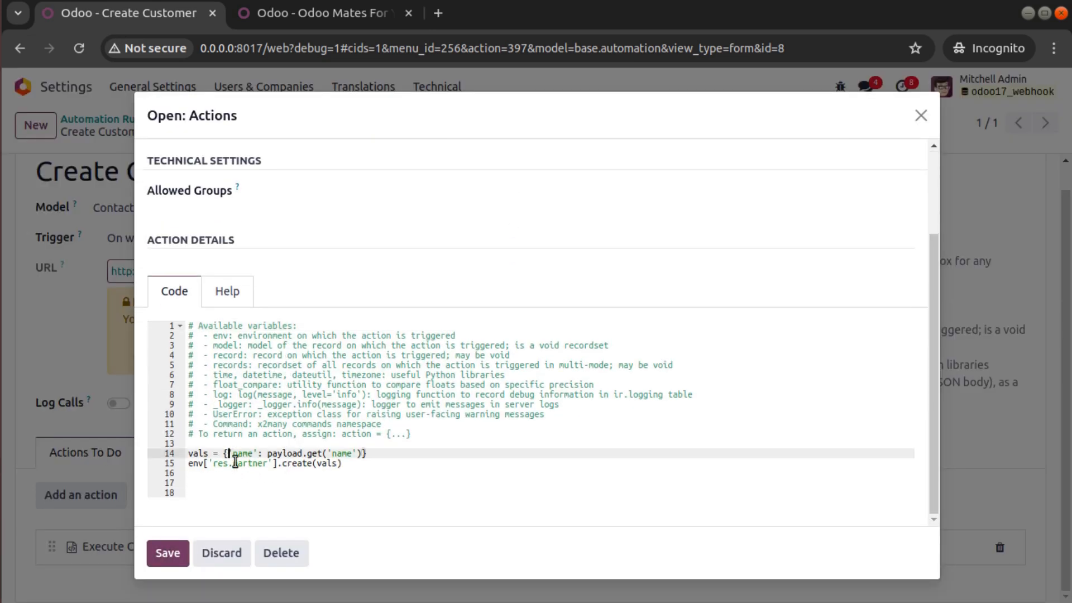
pyautogui.press('Return')
pyautogui.click(343, 464)
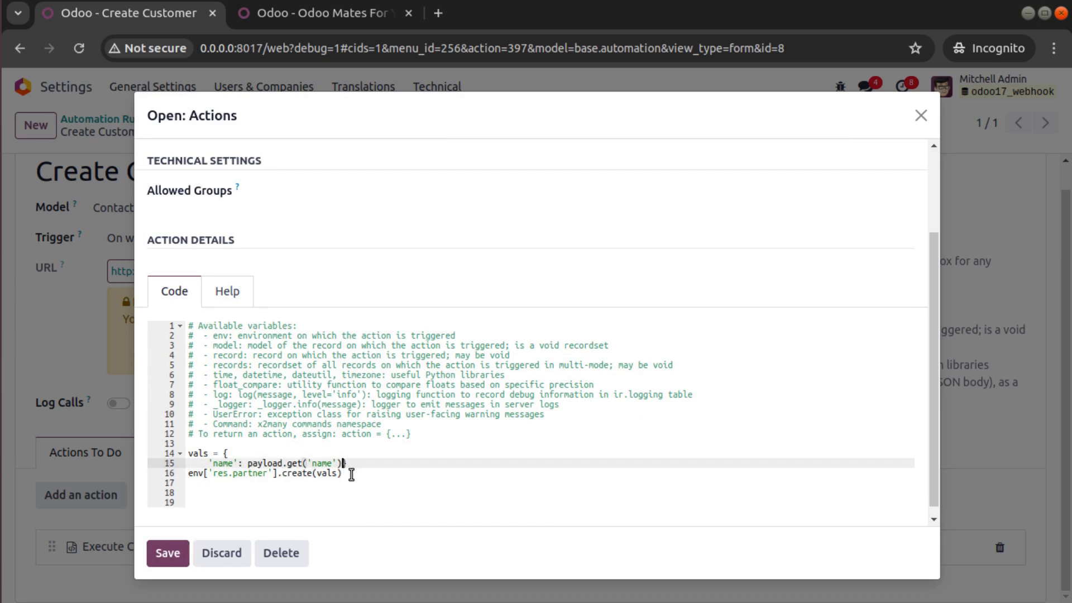
pyautogui.press('Return')
pyautogui.press('Return')
pyautogui.click(368, 463)
pyautogui.press('Return')
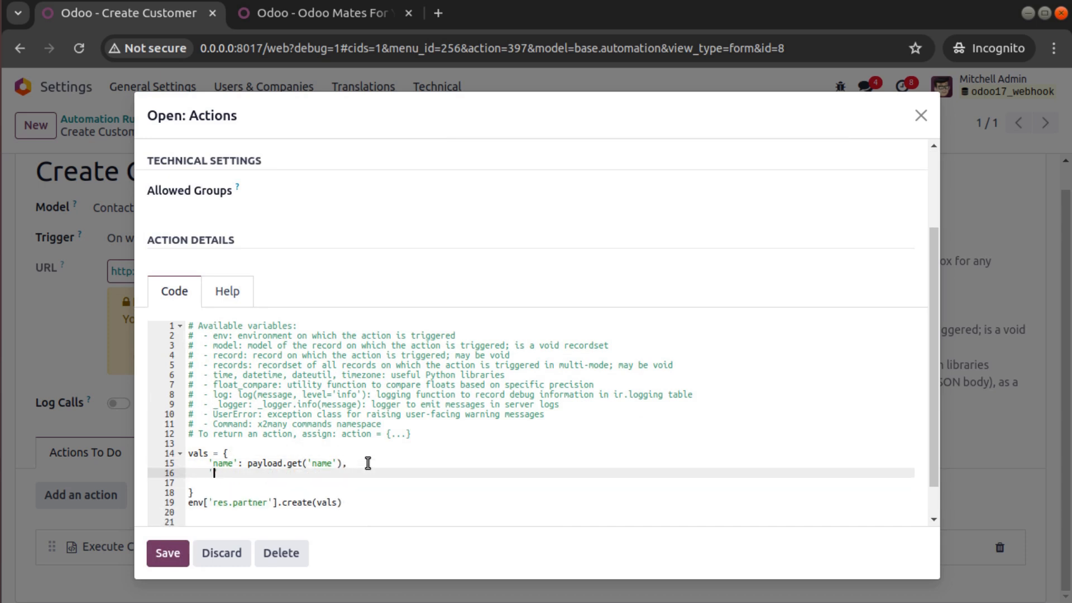
# - Add a 'phone': payload.get('phone') entry to vals after checking the customer's fields
pyautogui.click(328, 15)
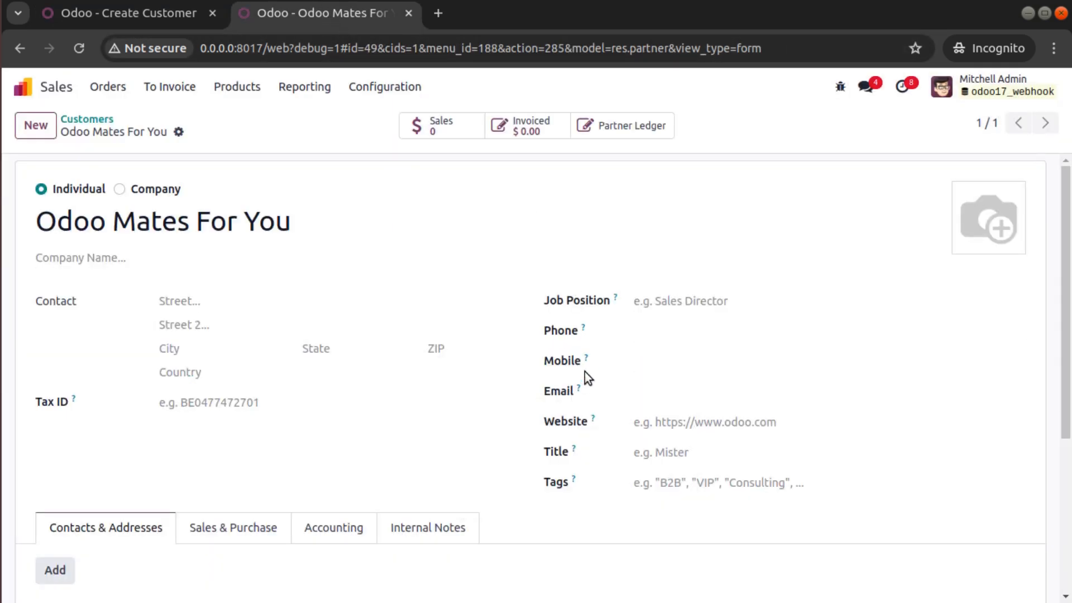
pyautogui.moveTo(584, 332)
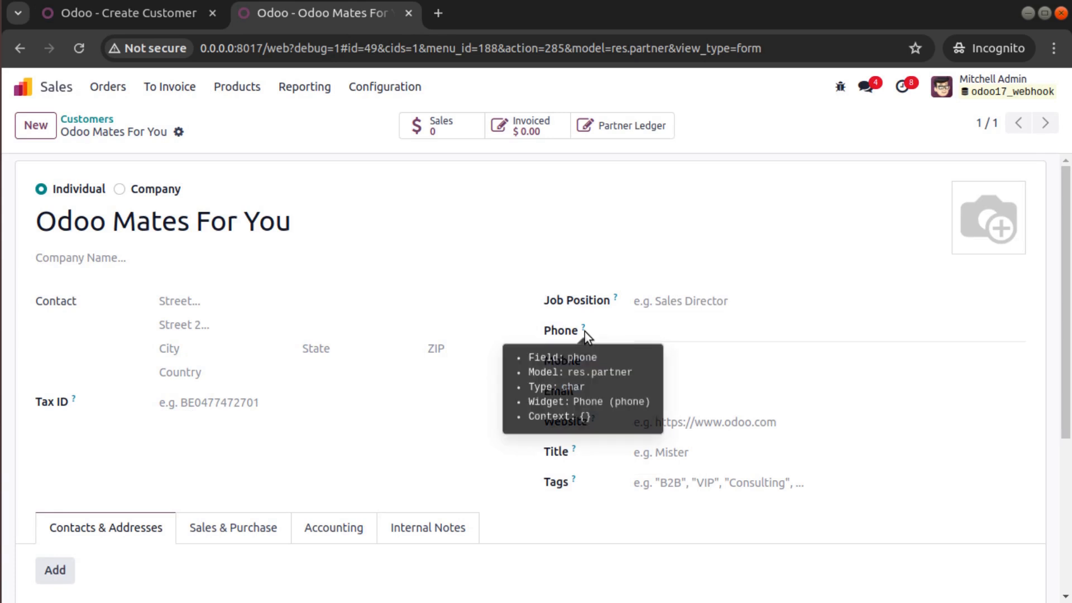
pyautogui.moveTo(615, 300)
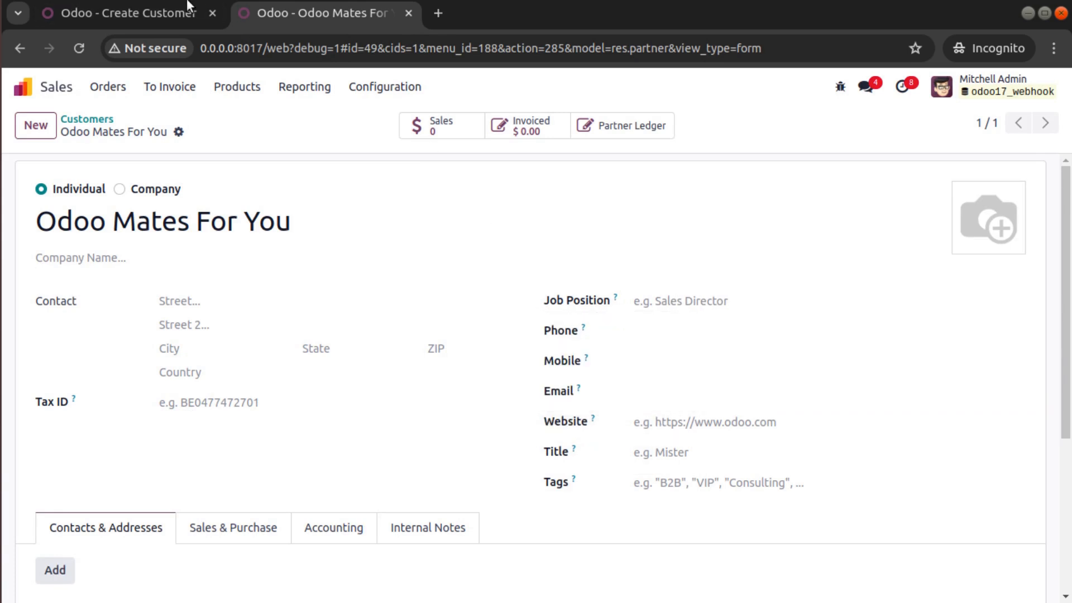
pyautogui.click(128, 12)
pyautogui.write('pho')
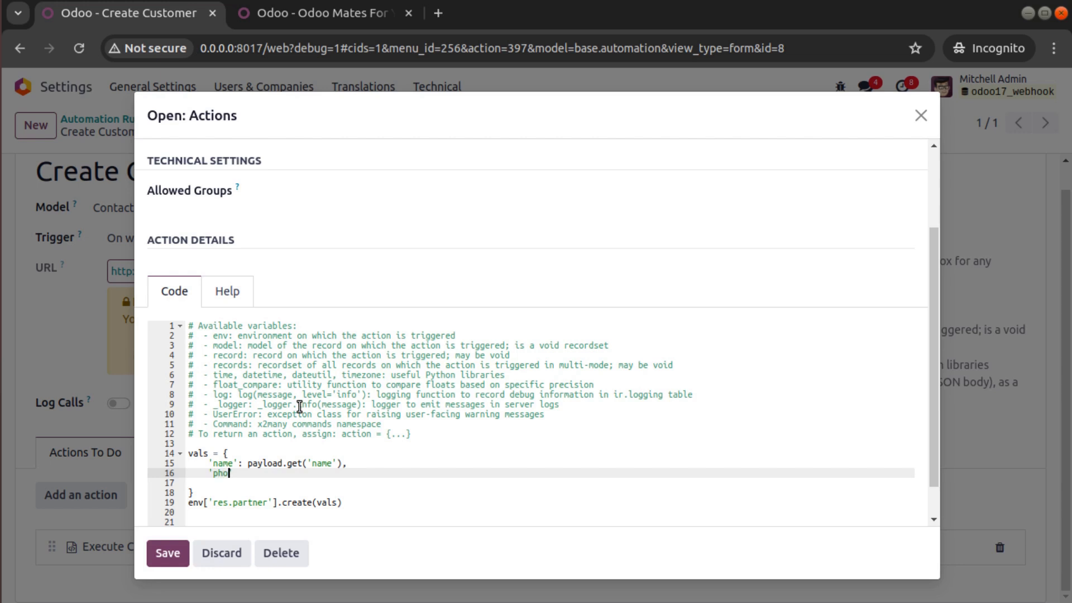
pyautogui.write("ne': payload,get('phone")
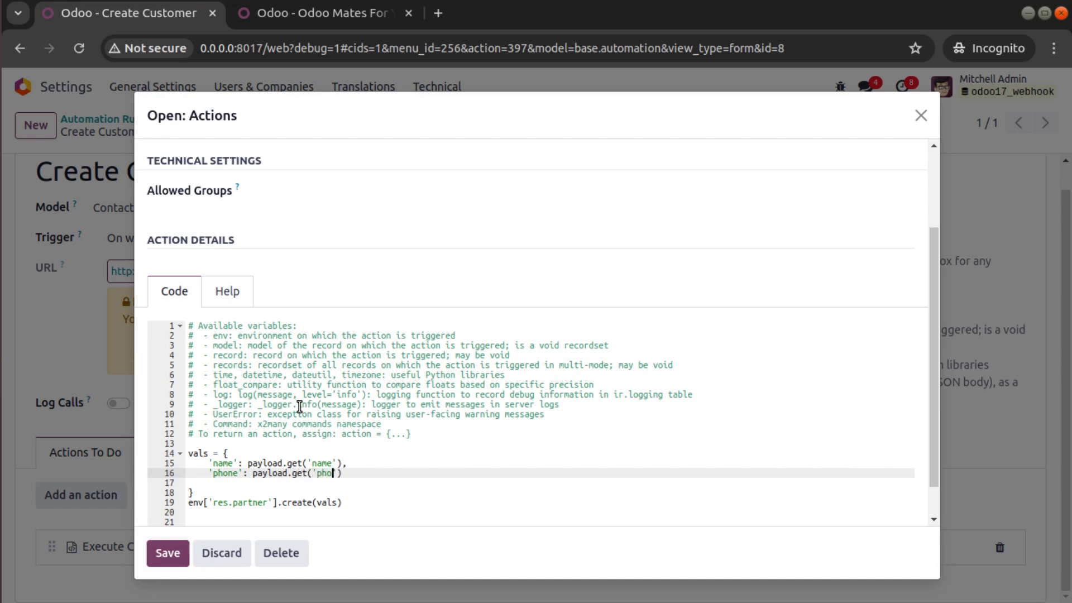
pyautogui.write('),')
pyautogui.press('Return')
# - Add an 'email': payload.get('email') entry by reusing the phone lookup
pyautogui.write("'email':")
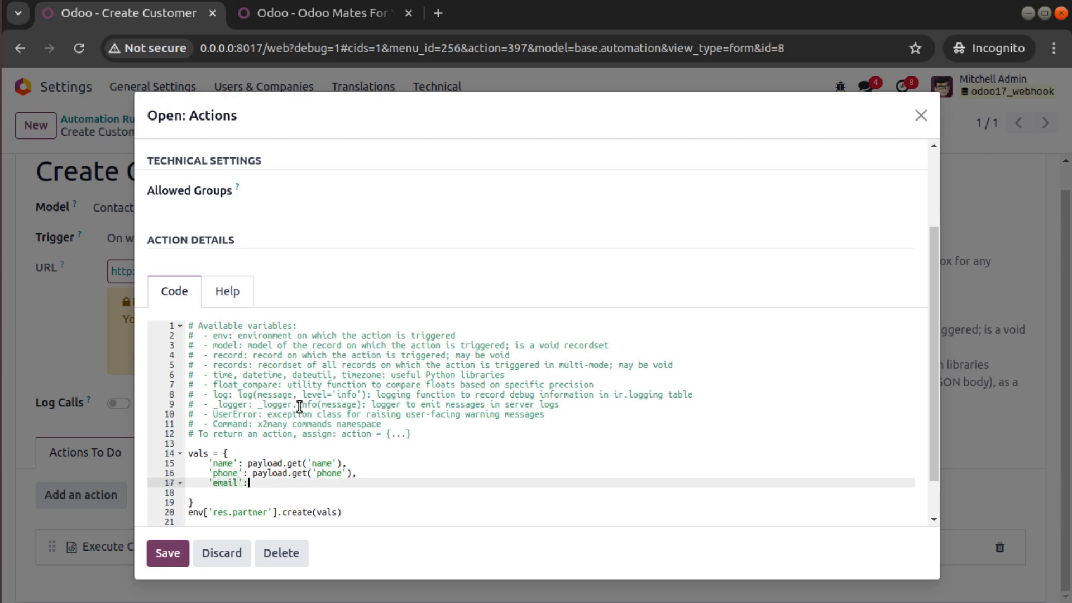
pyautogui.moveTo(252, 473); pyautogui.dragTo(356, 474)
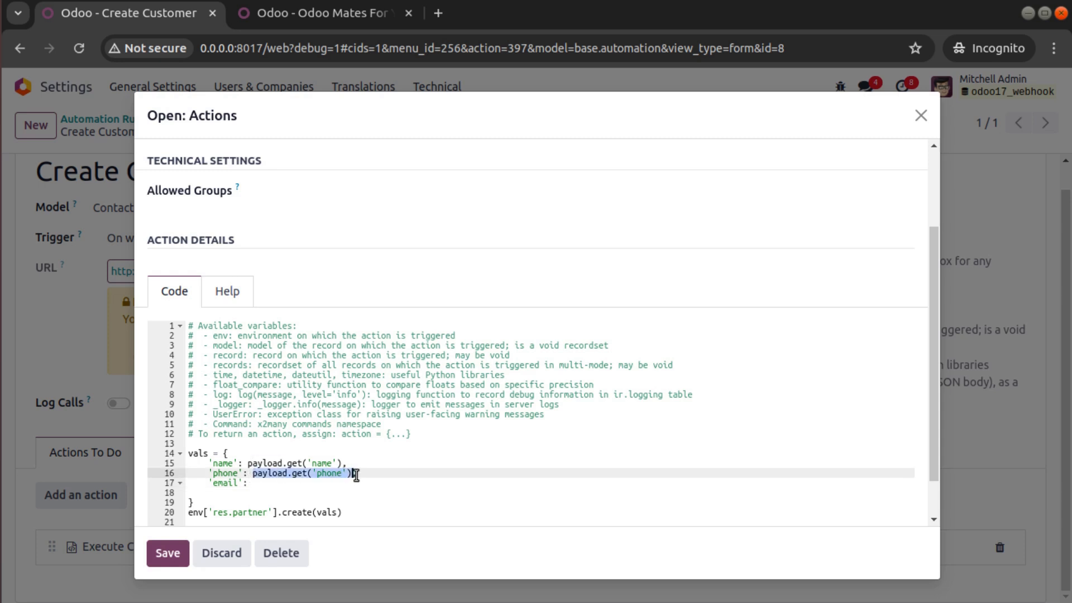
pyautogui.hotkey('ctrl', 'c')
pyautogui.click(331, 492)
pyautogui.click(321, 482)
pyautogui.hotkey('ctrl', 'v')
pyautogui.click(246, 483)
pyautogui.click(331, 490)
pyautogui.doubleClick(329, 483)
pyautogui.write('email')
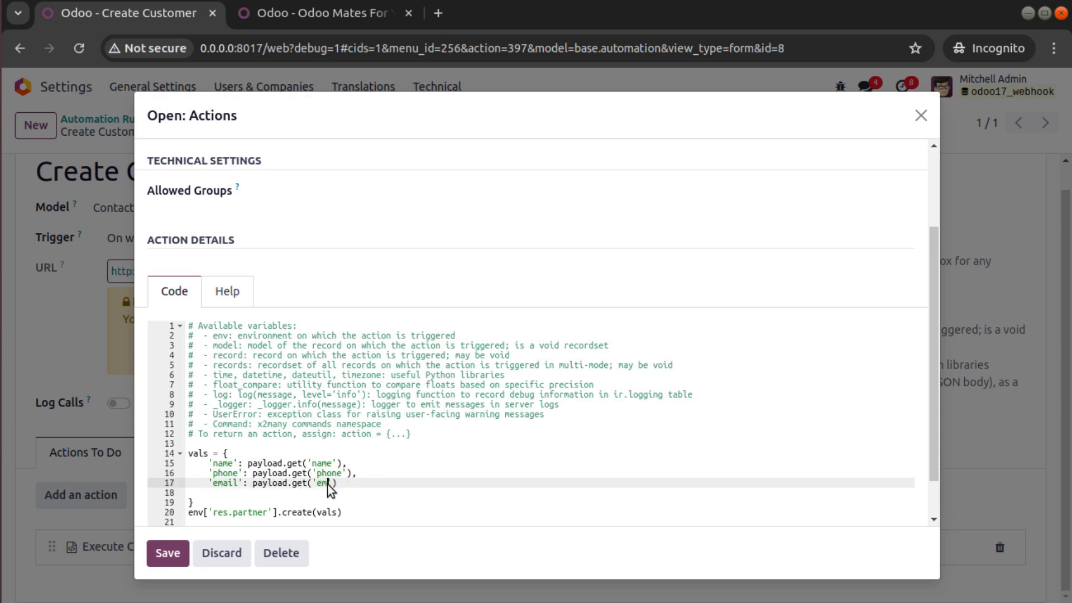
pyautogui.moveTo(210, 483); pyautogui.dragTo(377, 483)
pyautogui.click(377, 483)
pyautogui.write(',')
# - Add a 'mobile': payload.get('mobile') entry and duplicate the mapping onto line 19
pyautogui.press('Return')
pyautogui.hotkey('ctrl', 'v')
pyautogui.doubleClick(224, 493)
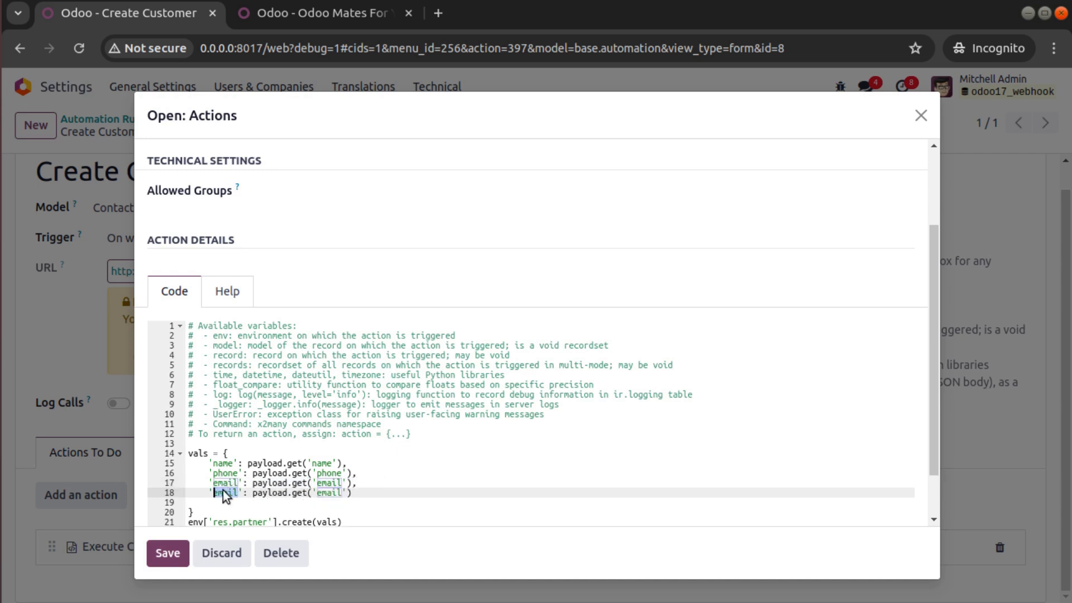
pyautogui.write('mobile')
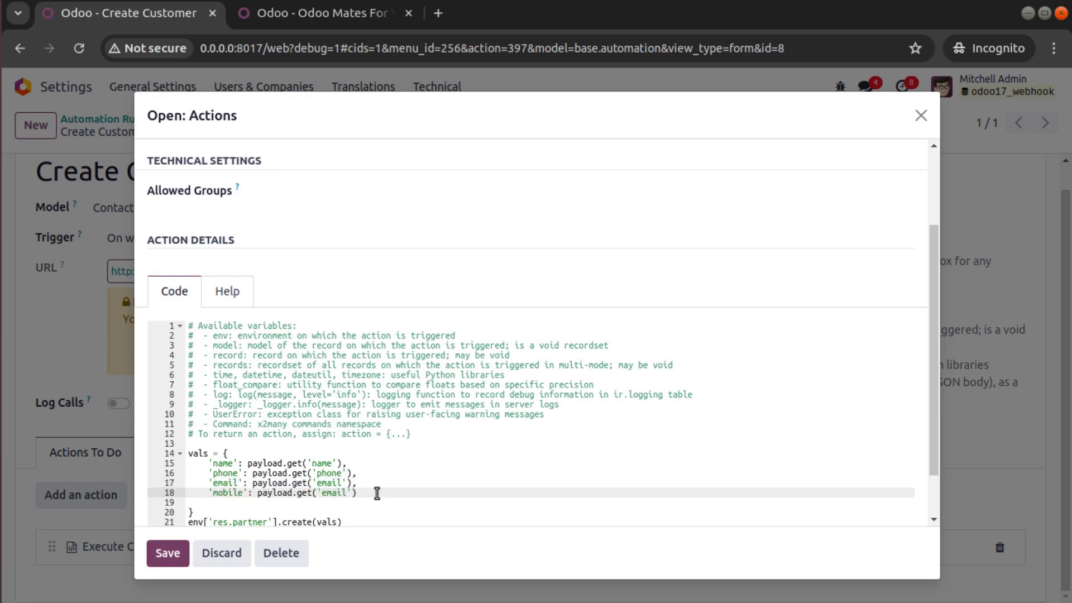
pyautogui.doubleClick(336, 492)
pyautogui.write('mobile')
pyautogui.click(387, 492)
pyautogui.write(',')
pyautogui.press('Return')
pyautogui.hotkey('ctrl', 'v')
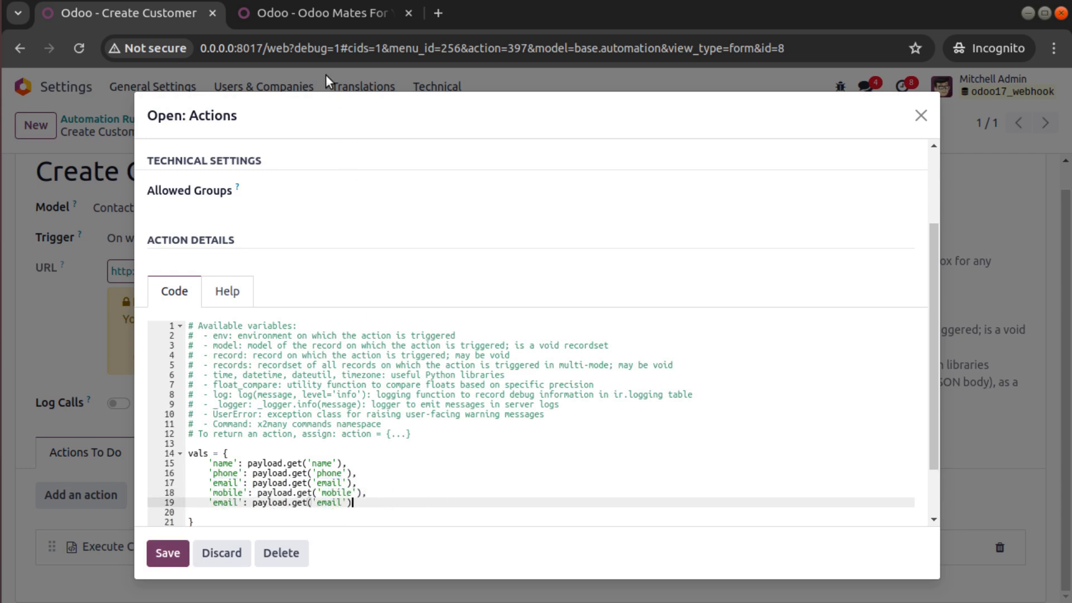
# - Change line 19 to map 'function' to payload.get('job_position')
pyautogui.click(317, 13)
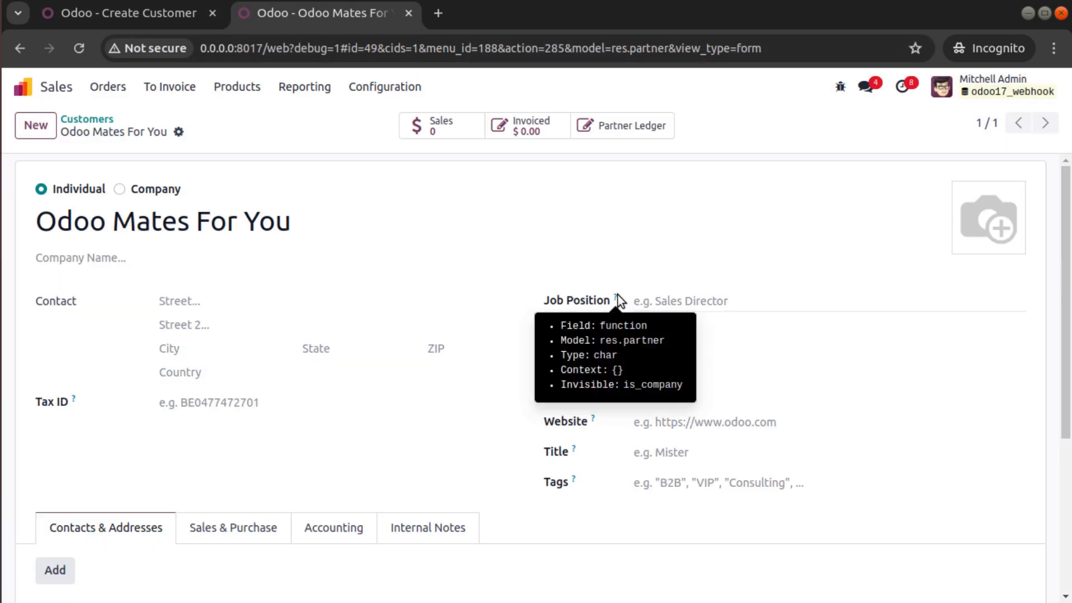
pyautogui.click(172, 15)
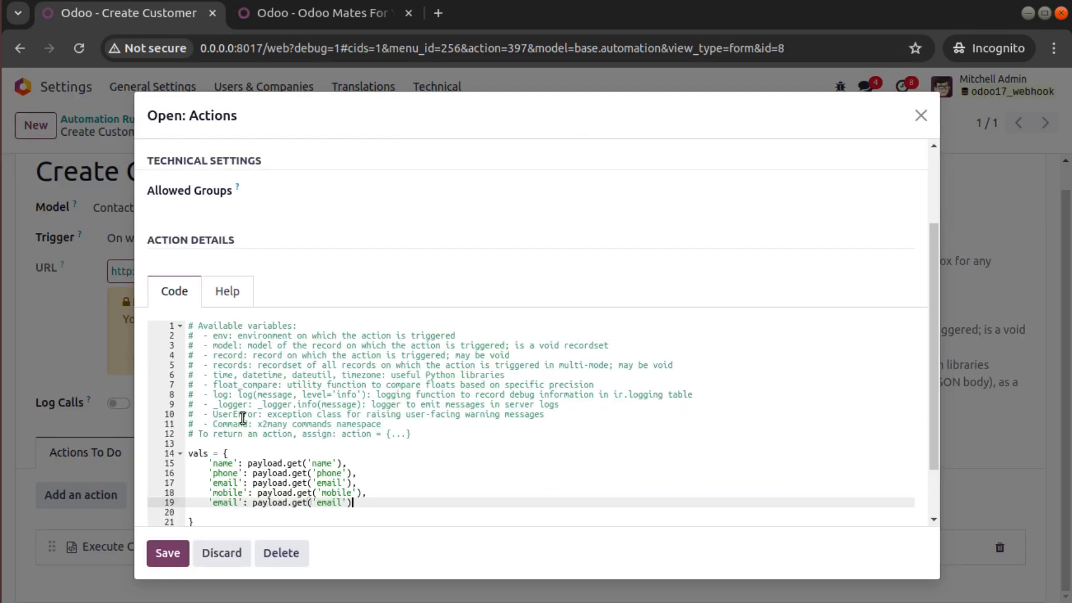
pyautogui.doubleClick(228, 502)
pyautogui.write('function')
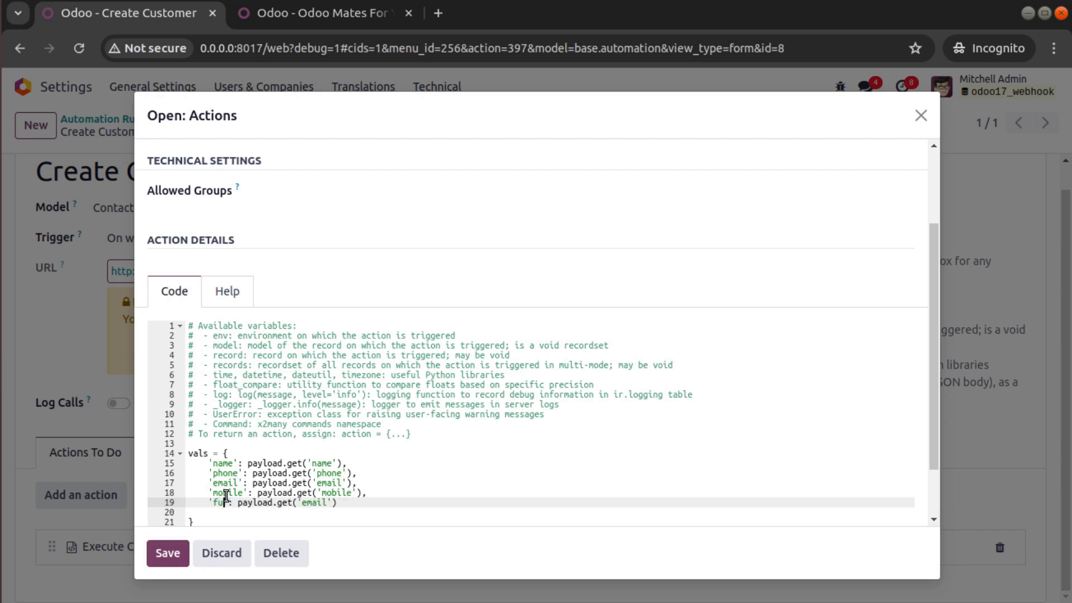
pyautogui.doubleClick(341, 503)
pyautogui.write('job_position')
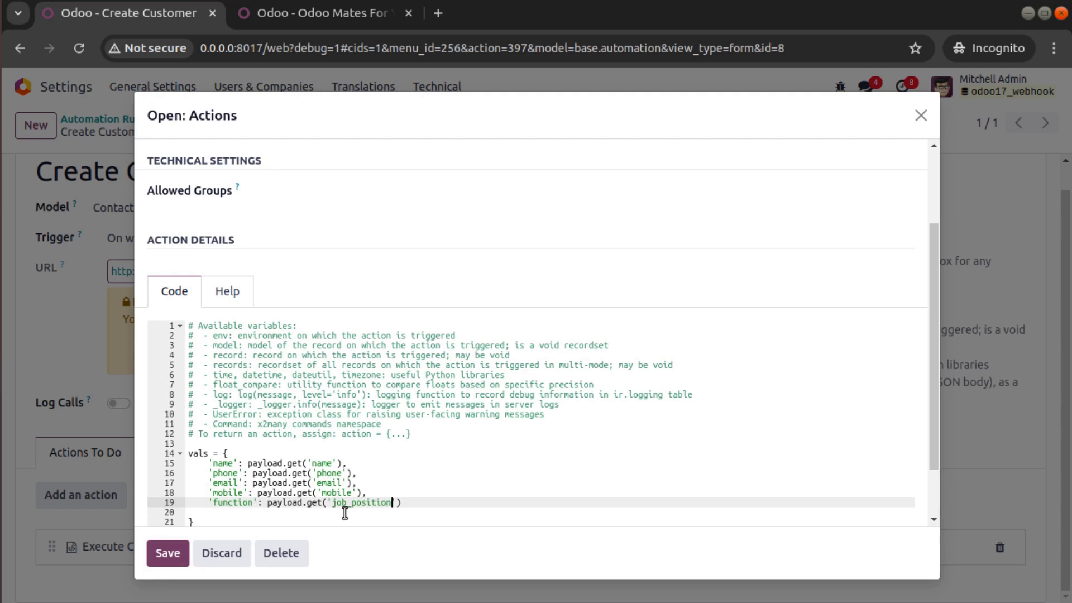
# - Delete the empty line after the mapping and save the code
pyautogui.scroll(-2, 171, 460)
pyautogui.click(212, 449)
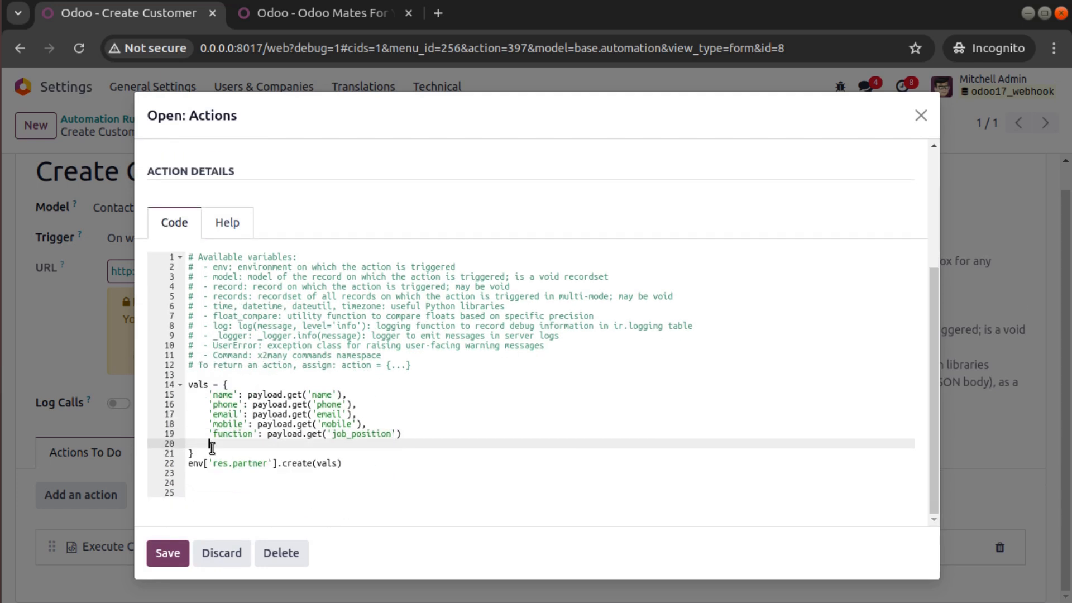
pyautogui.press('BackSpace')
pyautogui.press('BackSpace')
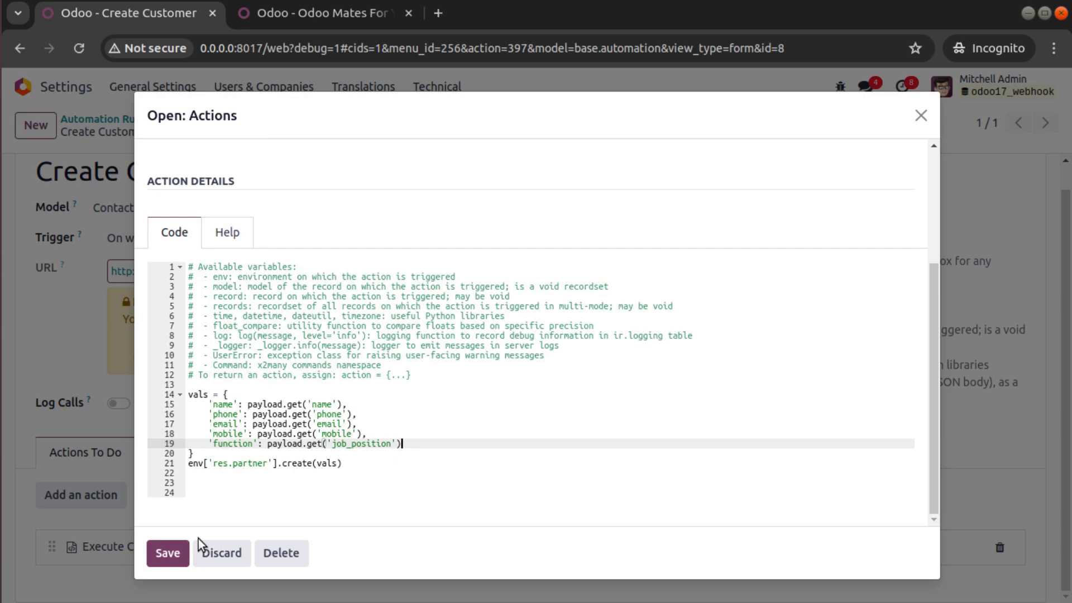
pyautogui.click(170, 553)
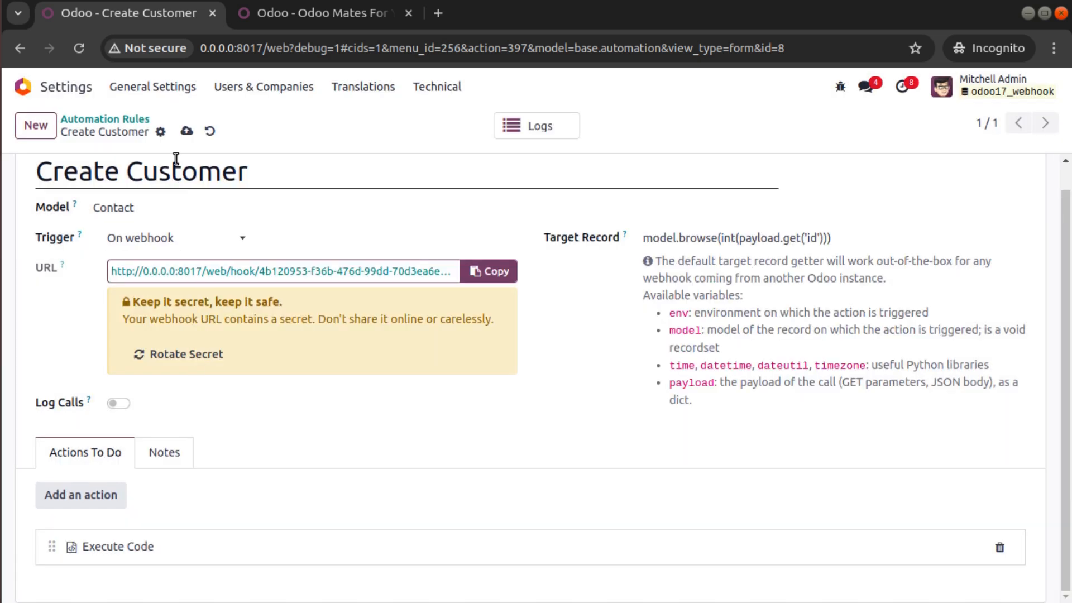
# - Rename the body's name value to 'Odoo Videos' and add a phone number entry
pyautogui.click(0, 196)
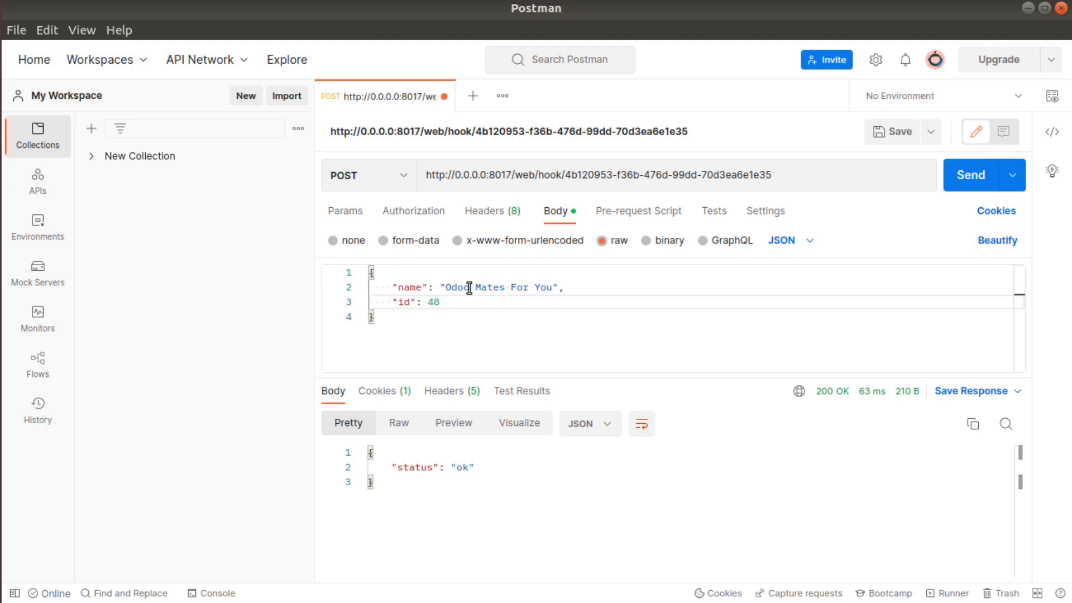
pyautogui.moveTo(446, 288); pyautogui.dragTo(553, 288)
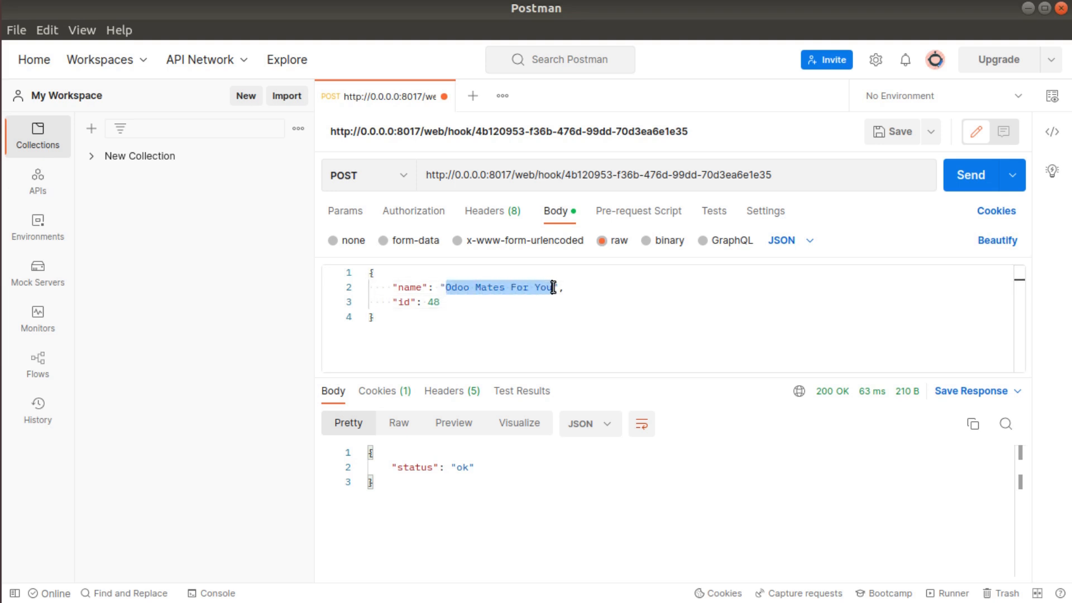
pyautogui.write('Odoo Vide')
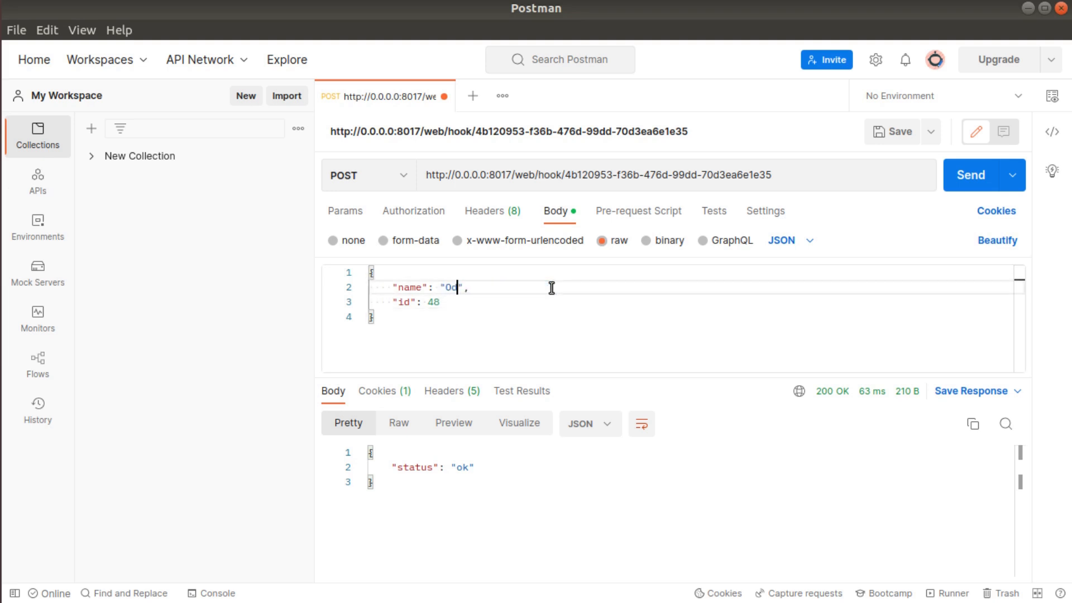
pyautogui.write('os')
pyautogui.press('Return')
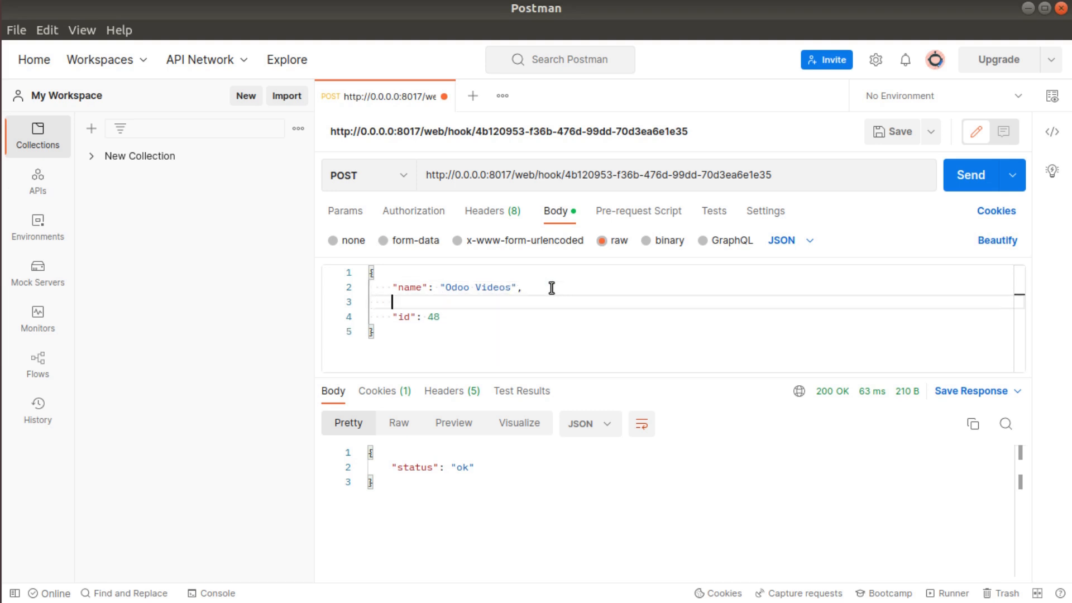
pyautogui.write('"phone"')
pyautogui.write(': 123456,')
# - Add mobile, a contact e-mail, and job_position "exploring odoo" entries to the body
pyautogui.press('Return')
pyautogui.write('"')
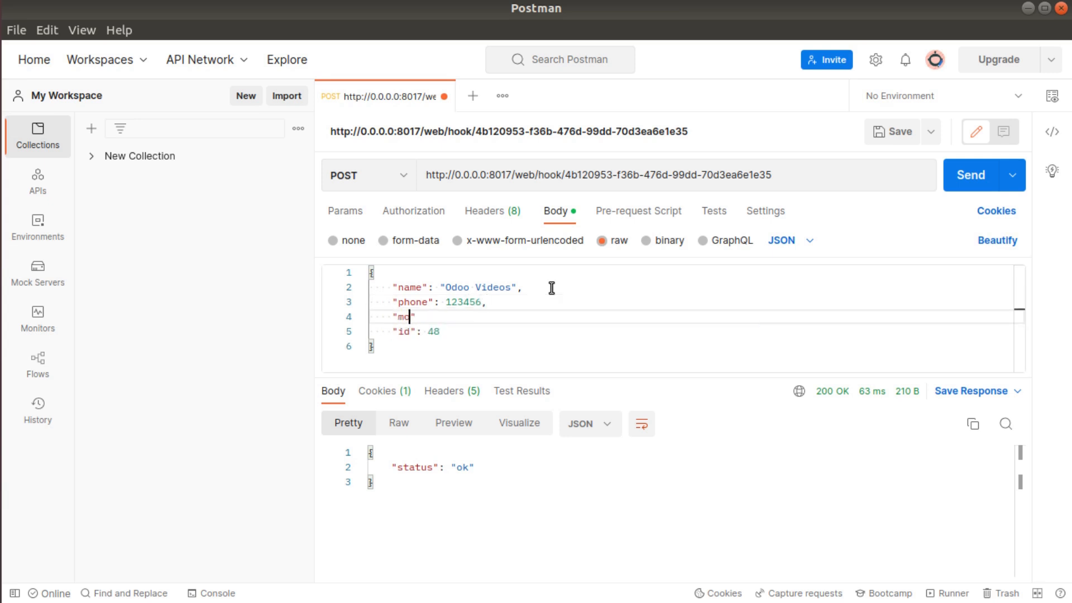
pyautogui.write('mobile": 999999999,')
pyautogui.press('Return')
pyautogui.write('"')
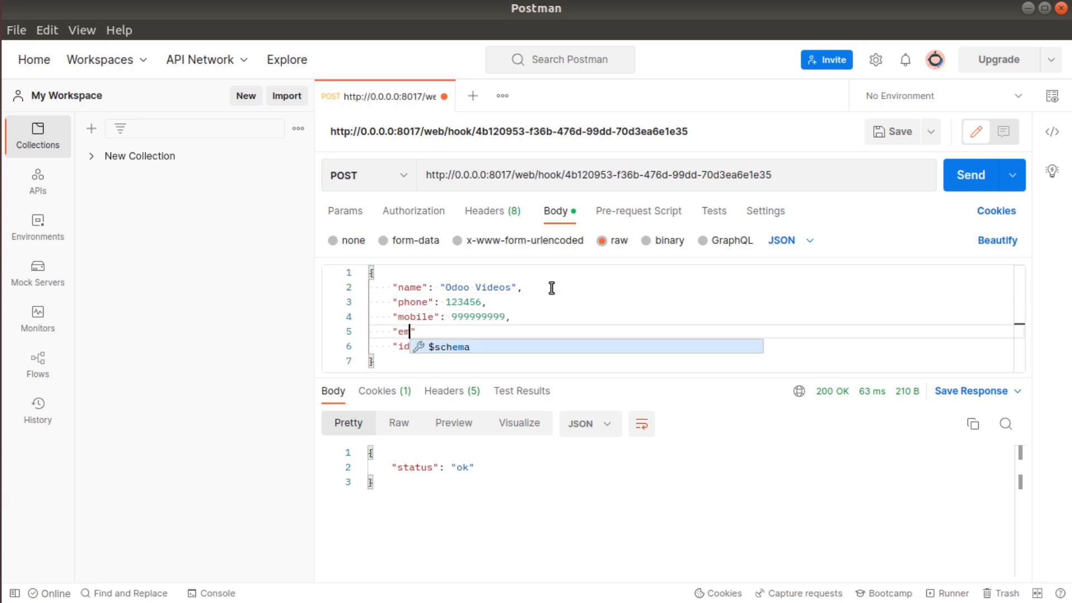
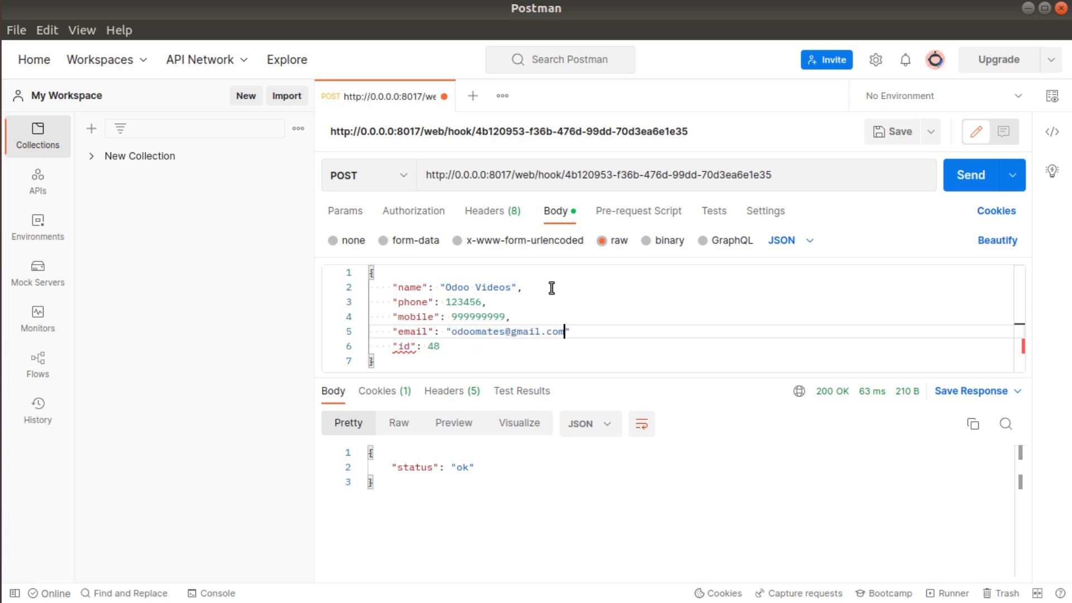
pyautogui.write('",')
pyautogui.press('Return')
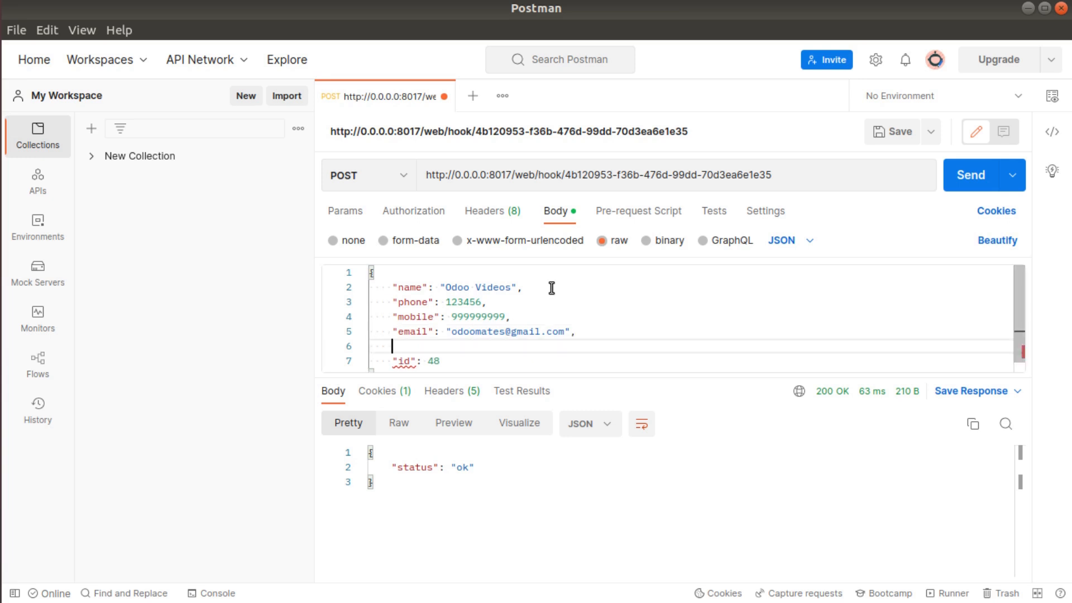
pyautogui.write('"job_position": "exploring odoo')
# - End the job_position line with a comma, check the id 48 line, and select the name
pyautogui.click(747, 326)
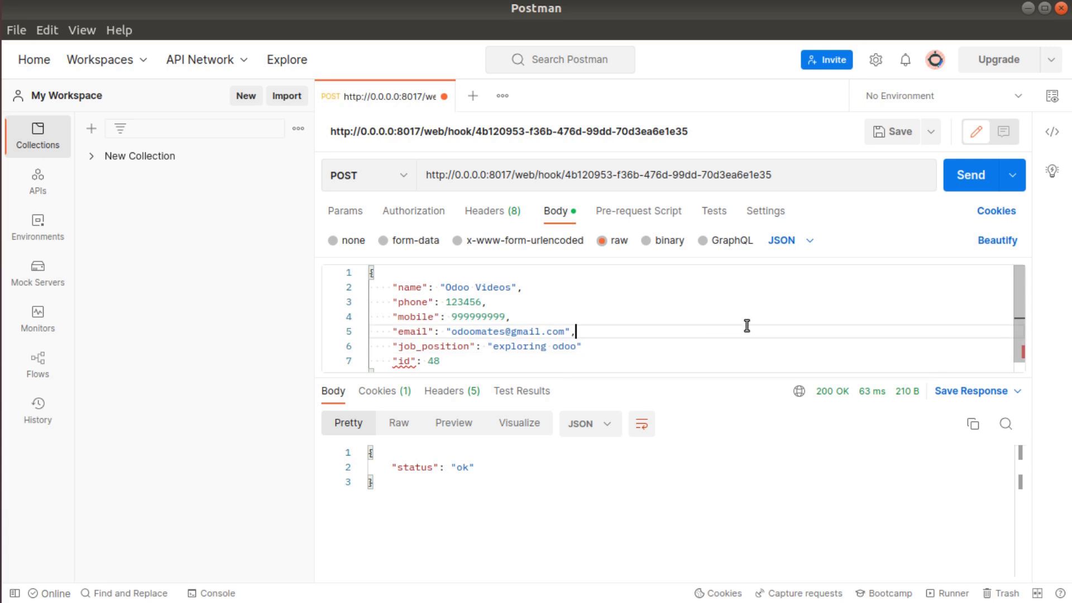
pyautogui.scroll(-1, 458, 312)
pyautogui.click(607, 337)
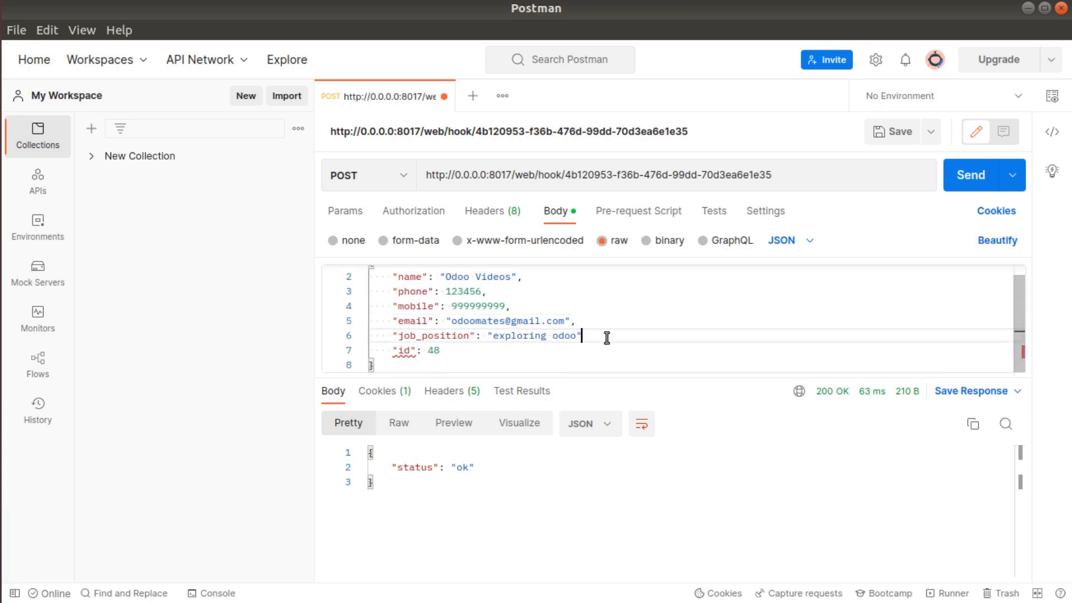
pyautogui.write(',')
pyautogui.scroll(1, 558, 330)
pyautogui.scroll(-1, 458, 330)
pyautogui.click(392, 350)
pyautogui.moveTo(392, 349); pyautogui.dragTo(459, 348)
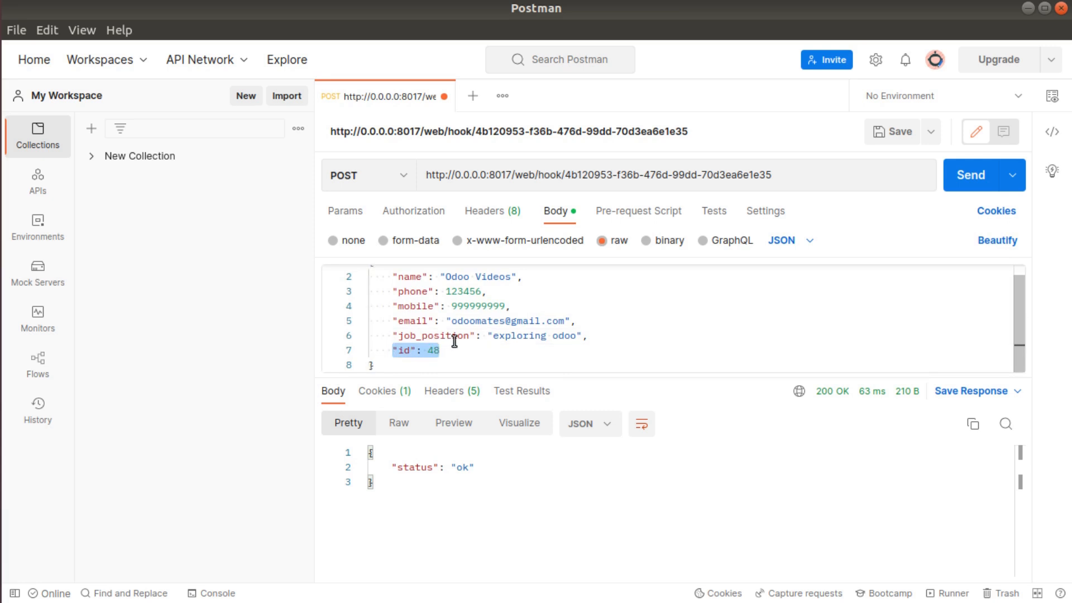
pyautogui.scroll(1, 455, 342)
pyautogui.moveTo(445, 287); pyautogui.dragTo(511, 292)
pyautogui.hotkey('ctrl', 'c')
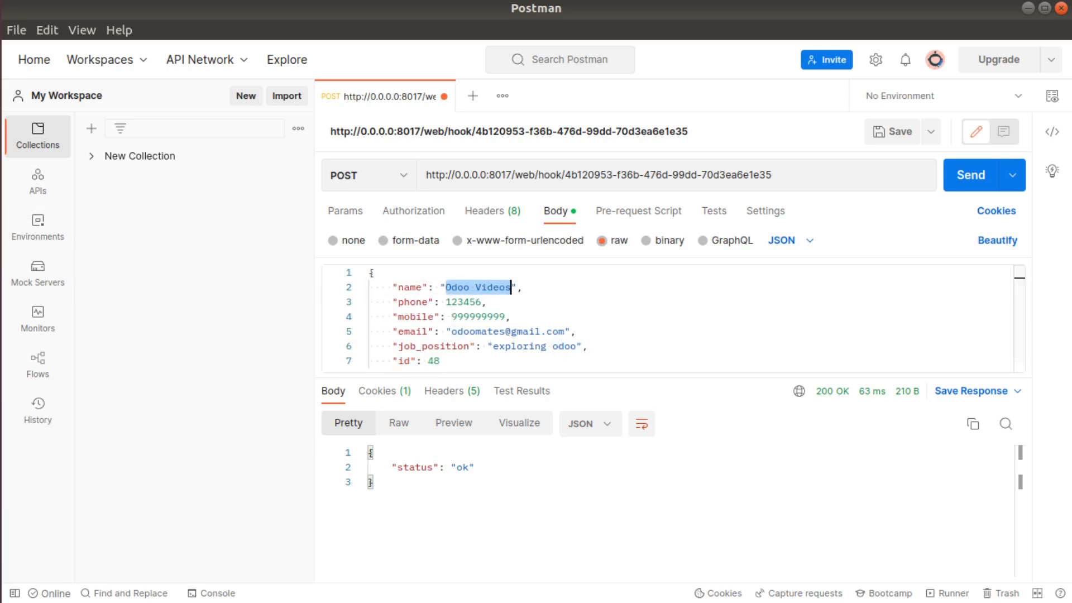
pyautogui.hotkey('alt', 'Tab')
# - Search Odoo customers for the name 'Odoo Videos'
pyautogui.click(301, 4)
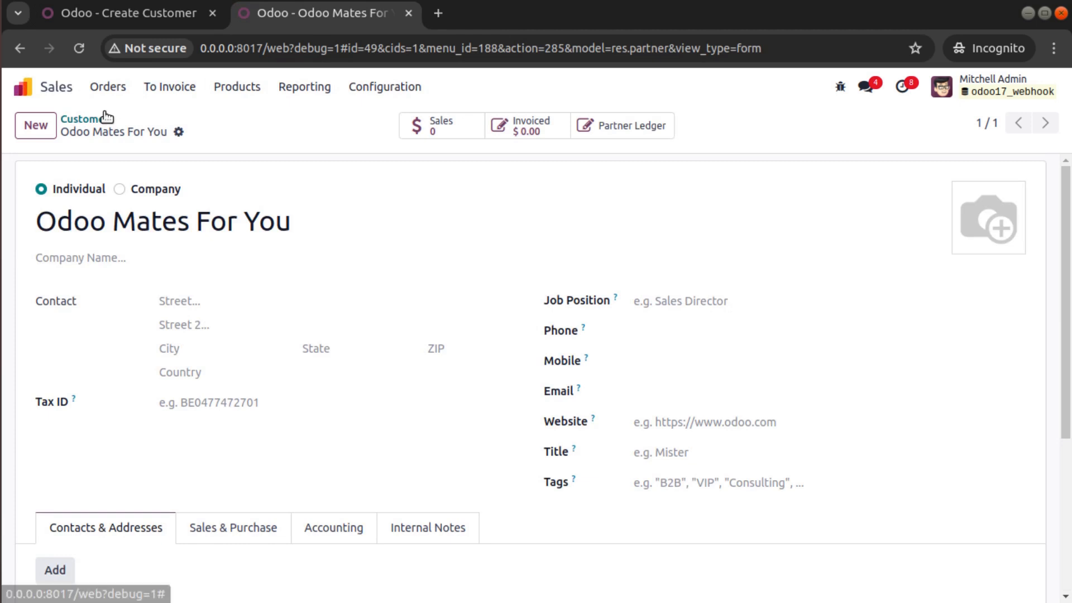
pyautogui.click(76, 115)
pyautogui.click(499, 126)
pyautogui.hotkey('ctrl', 'v')
pyautogui.click(467, 152)
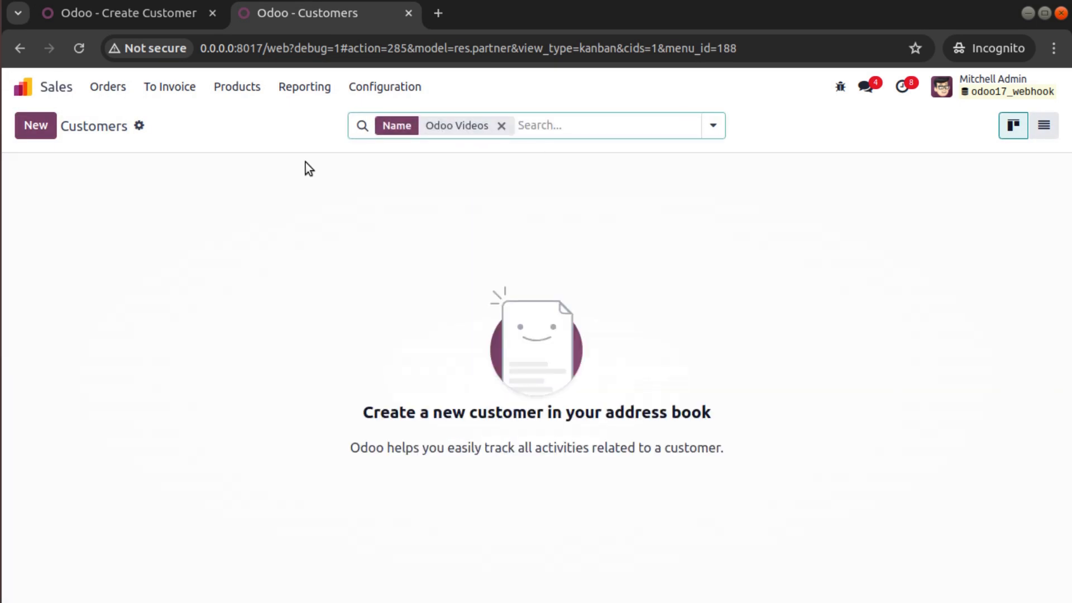
# - Resend the webhook request from Postman and open the new Odoo Videos customer
pyautogui.hotkey('alt', 'Tab')
pyautogui.click(972, 175)
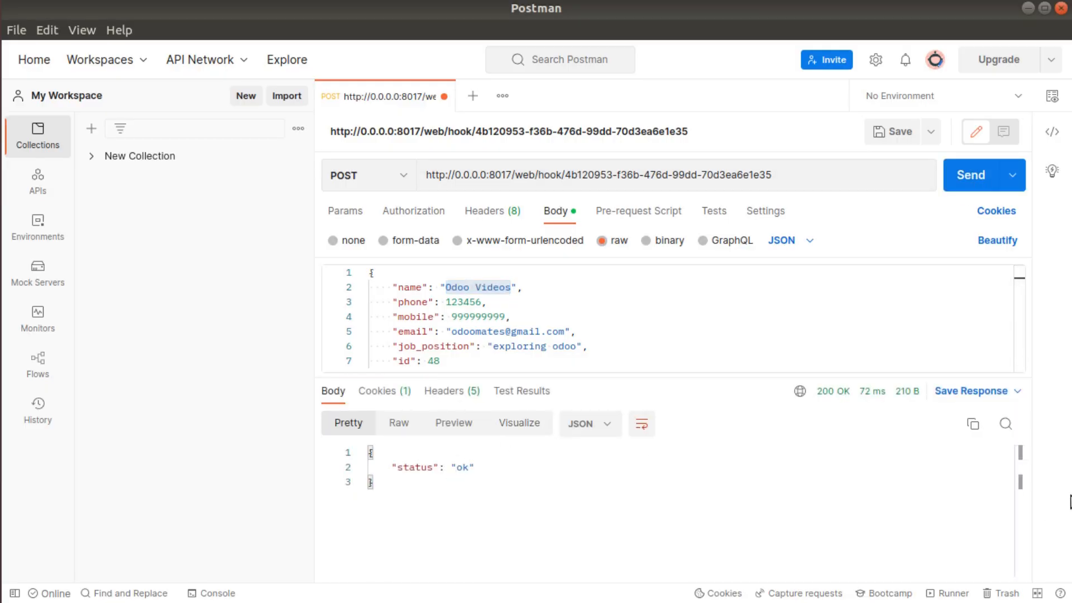
pyautogui.hotkey('alt', 'Tab')
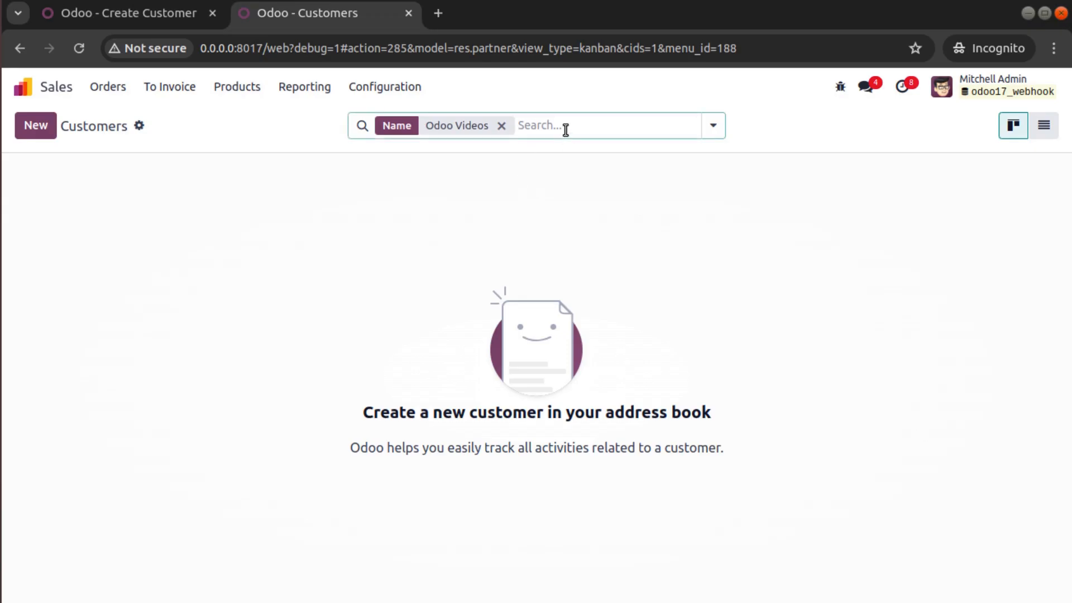
pyautogui.click(184, 242)
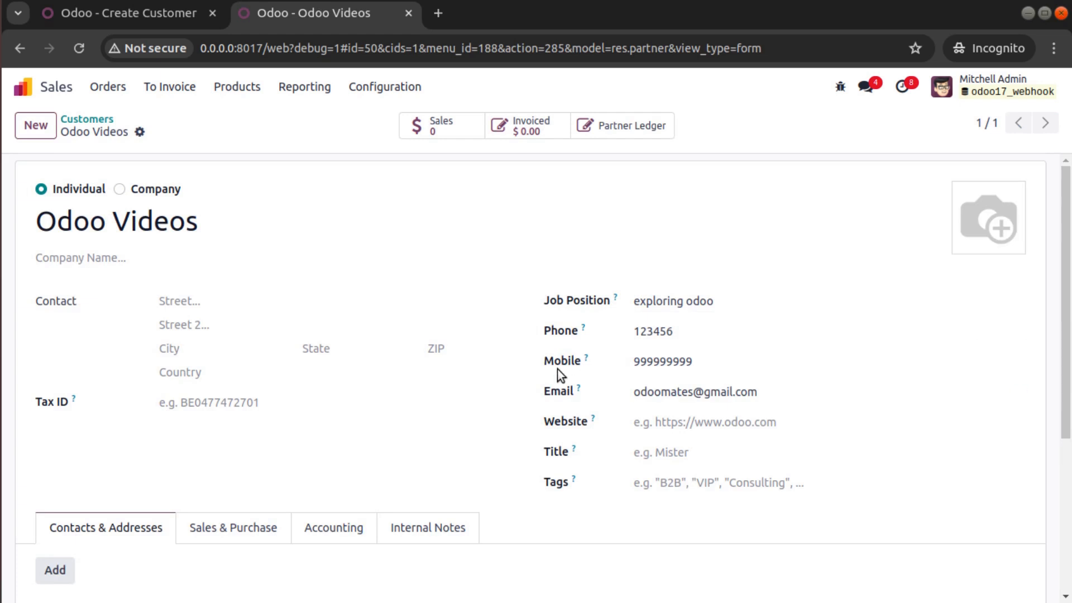
# - Return to the customers list and then the Odoo app home screen
pyautogui.click(87, 119)
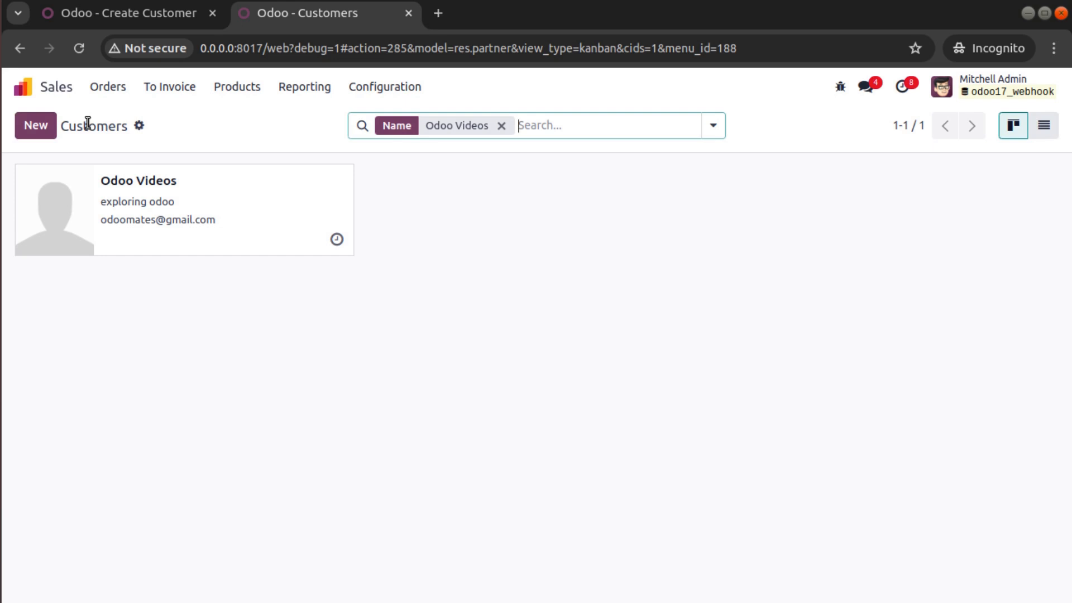
pyautogui.click(24, 88)
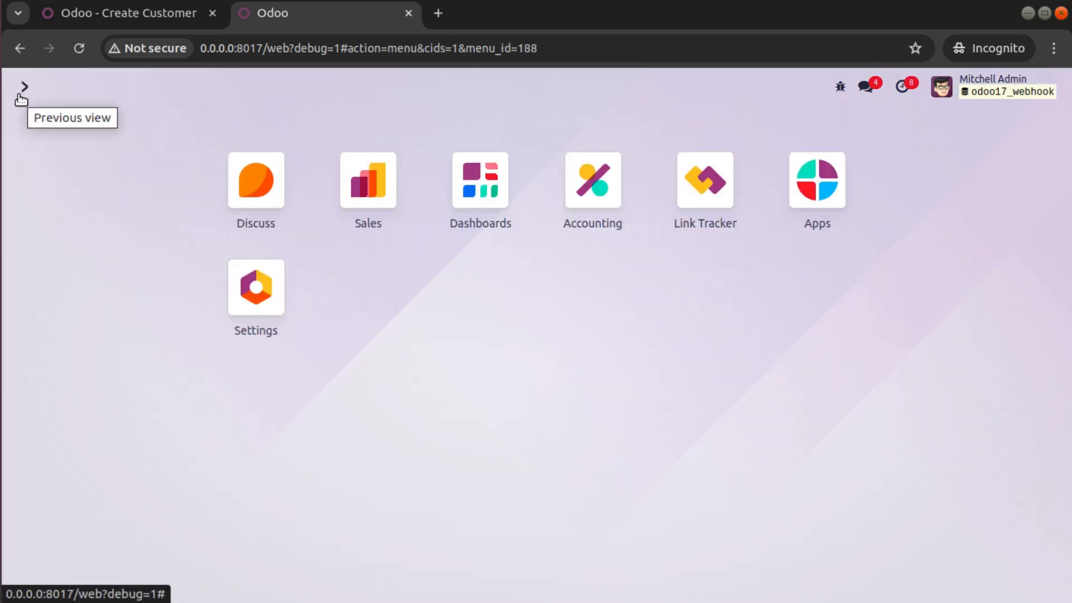
pyautogui.click(951, 1)
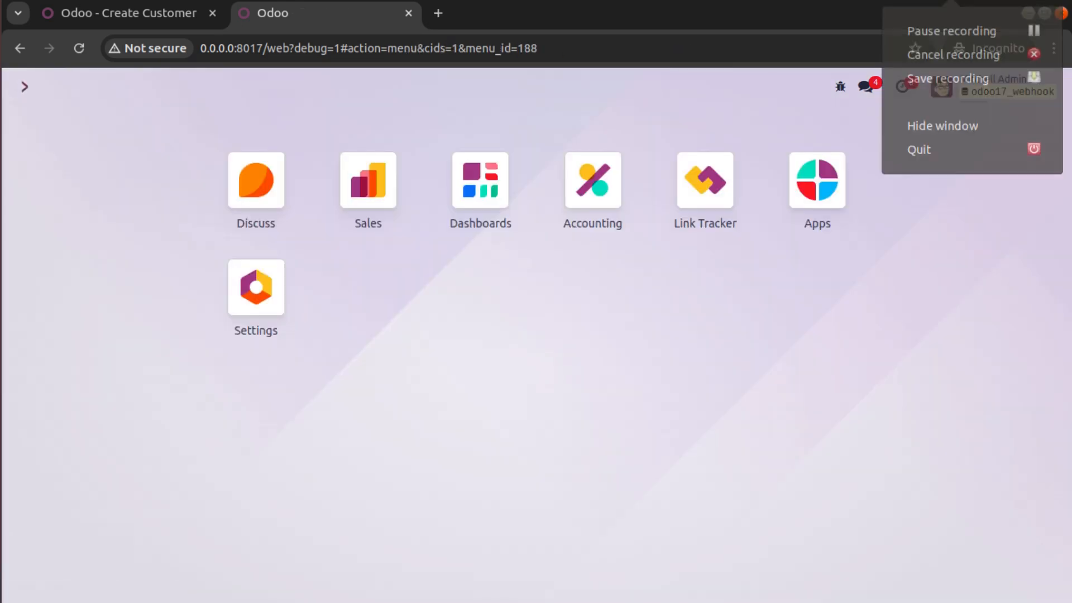